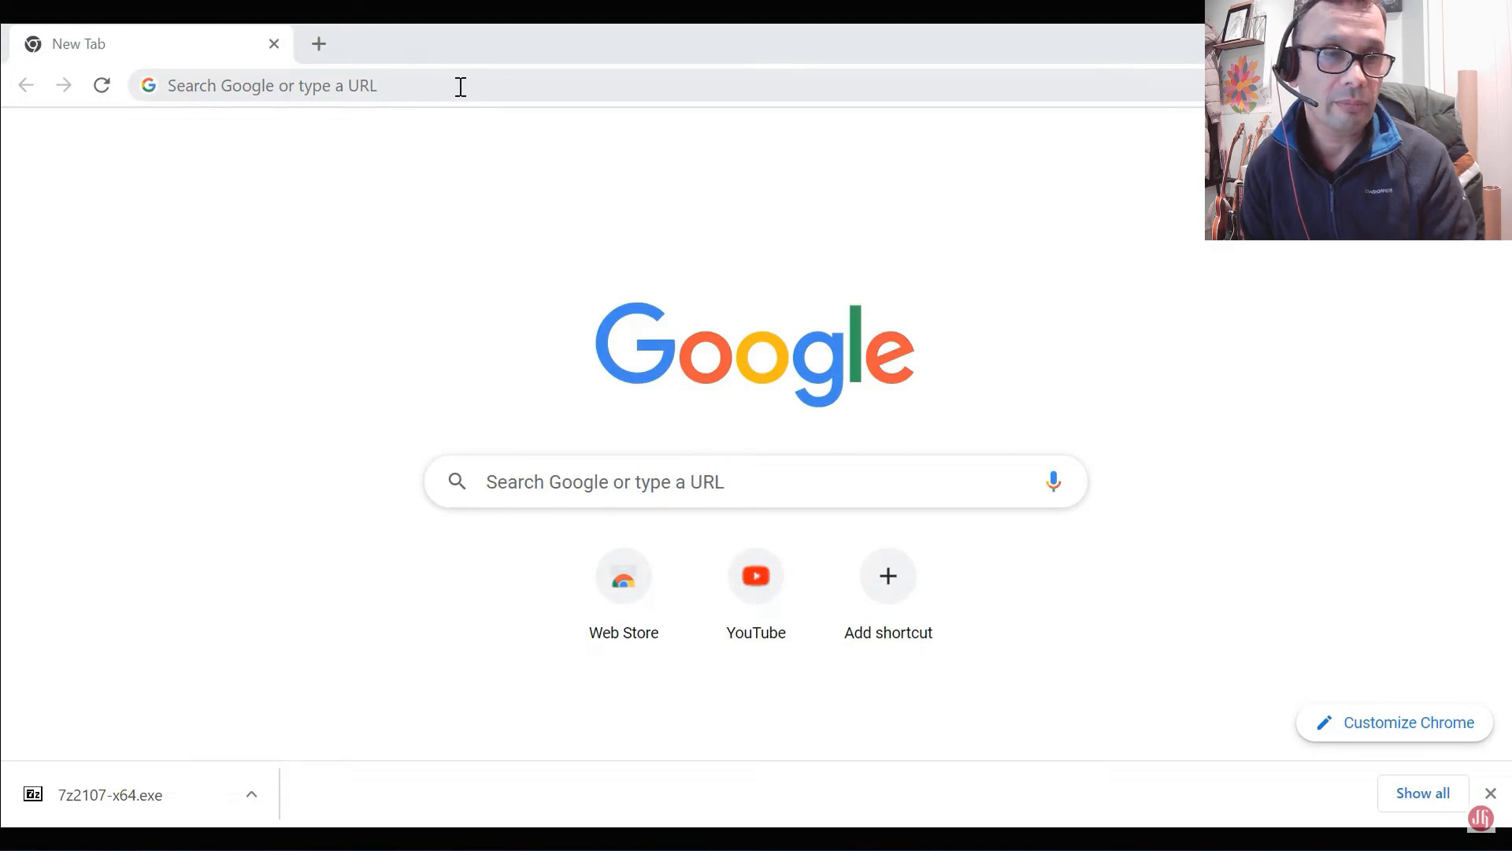
Step: Search the web for "mysql download" and open the MySQL Downloads page on mysql.com
{"action": "left_click", "coordinate": [488, 94]}
{"action": "type", "text": "mysql download"}
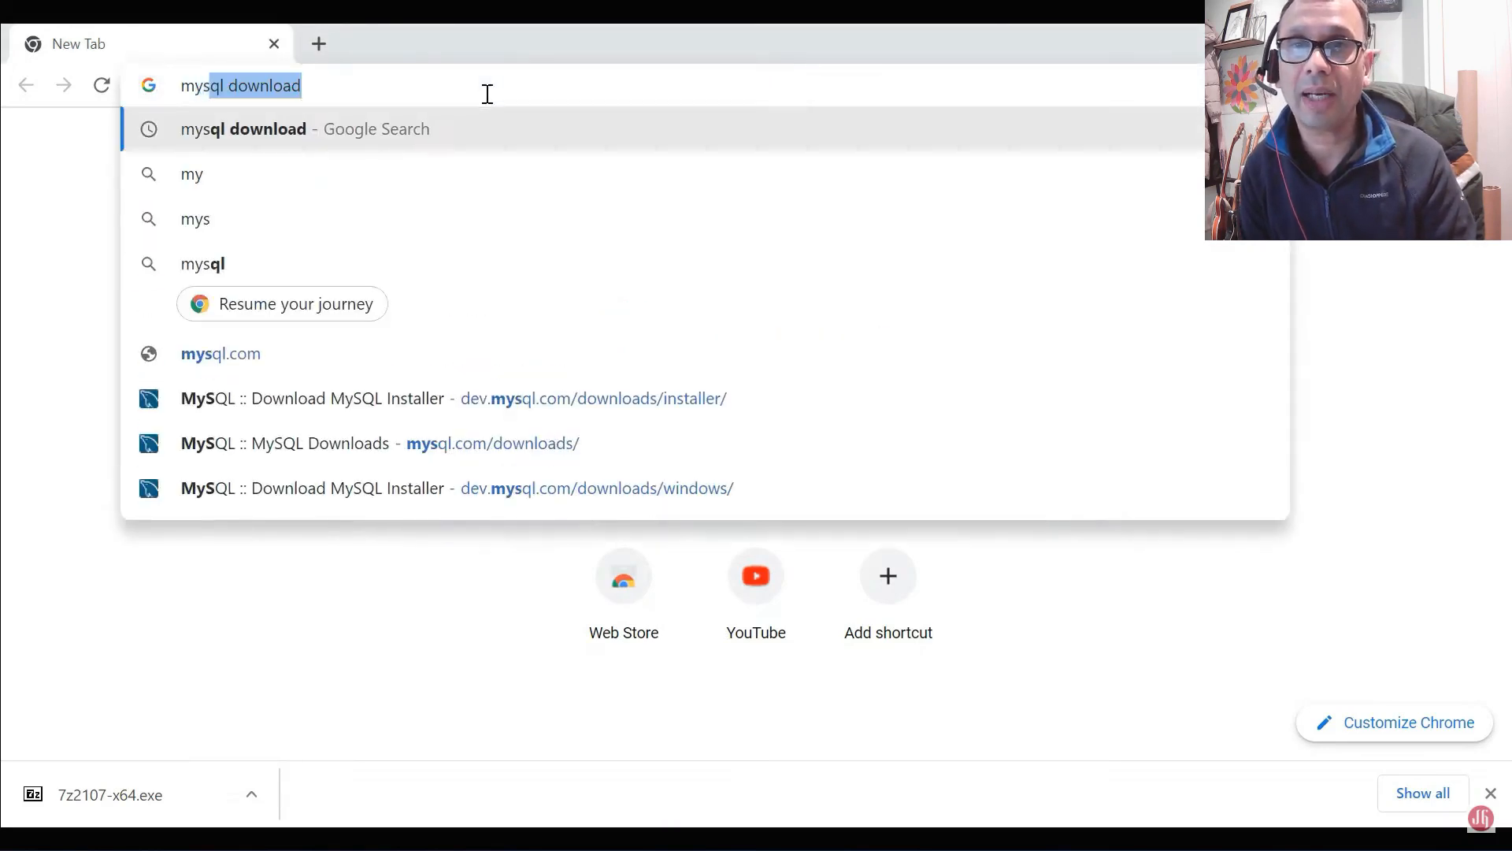
{"action": "key", "text": "Return"}
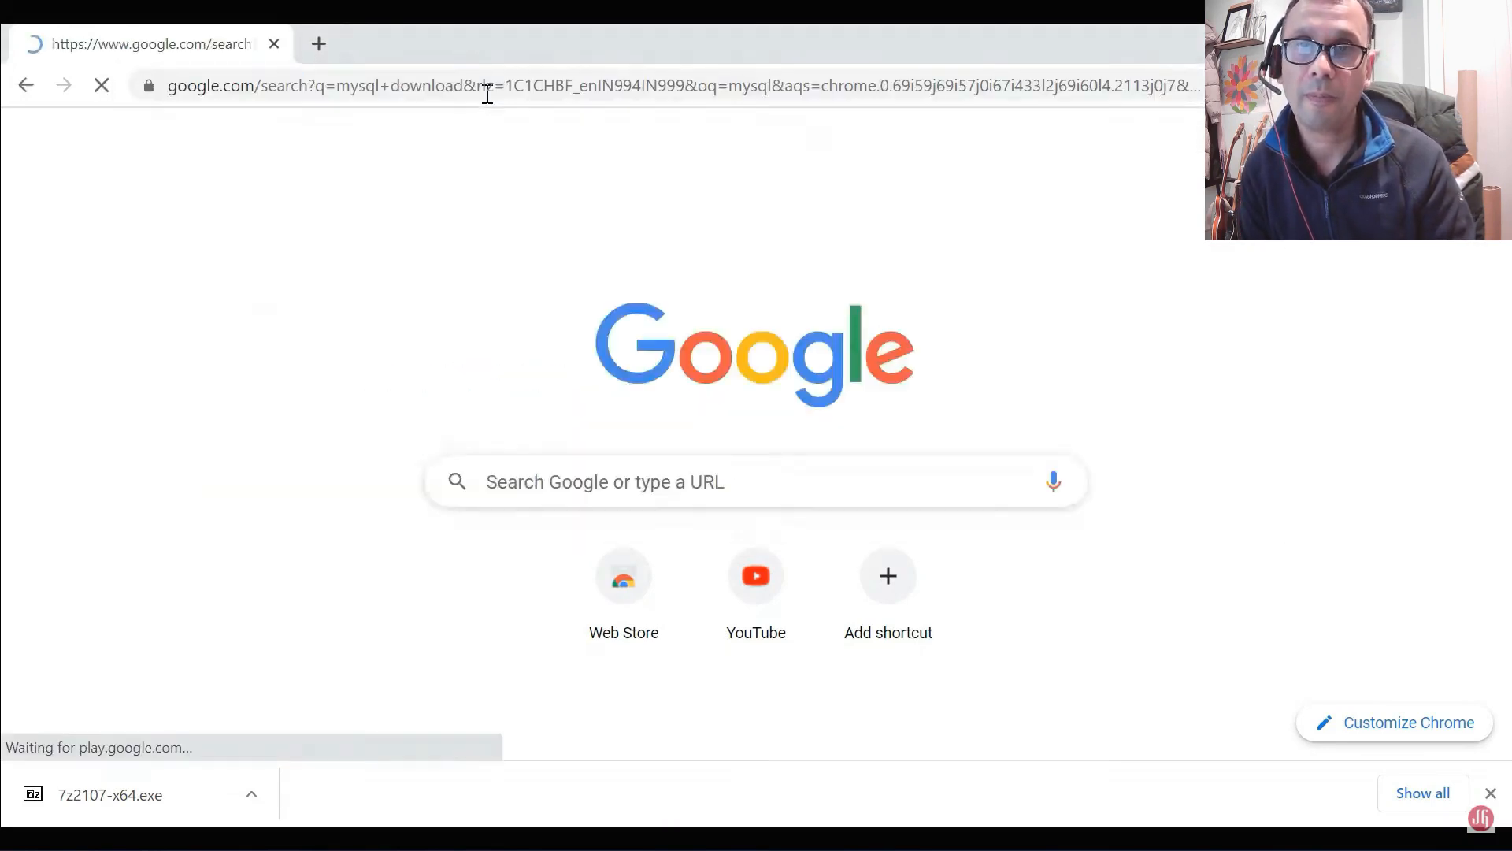
{"action": "scroll", "coordinate": [169, 228], "scroll_direction": "down", "scroll_amount": 1}
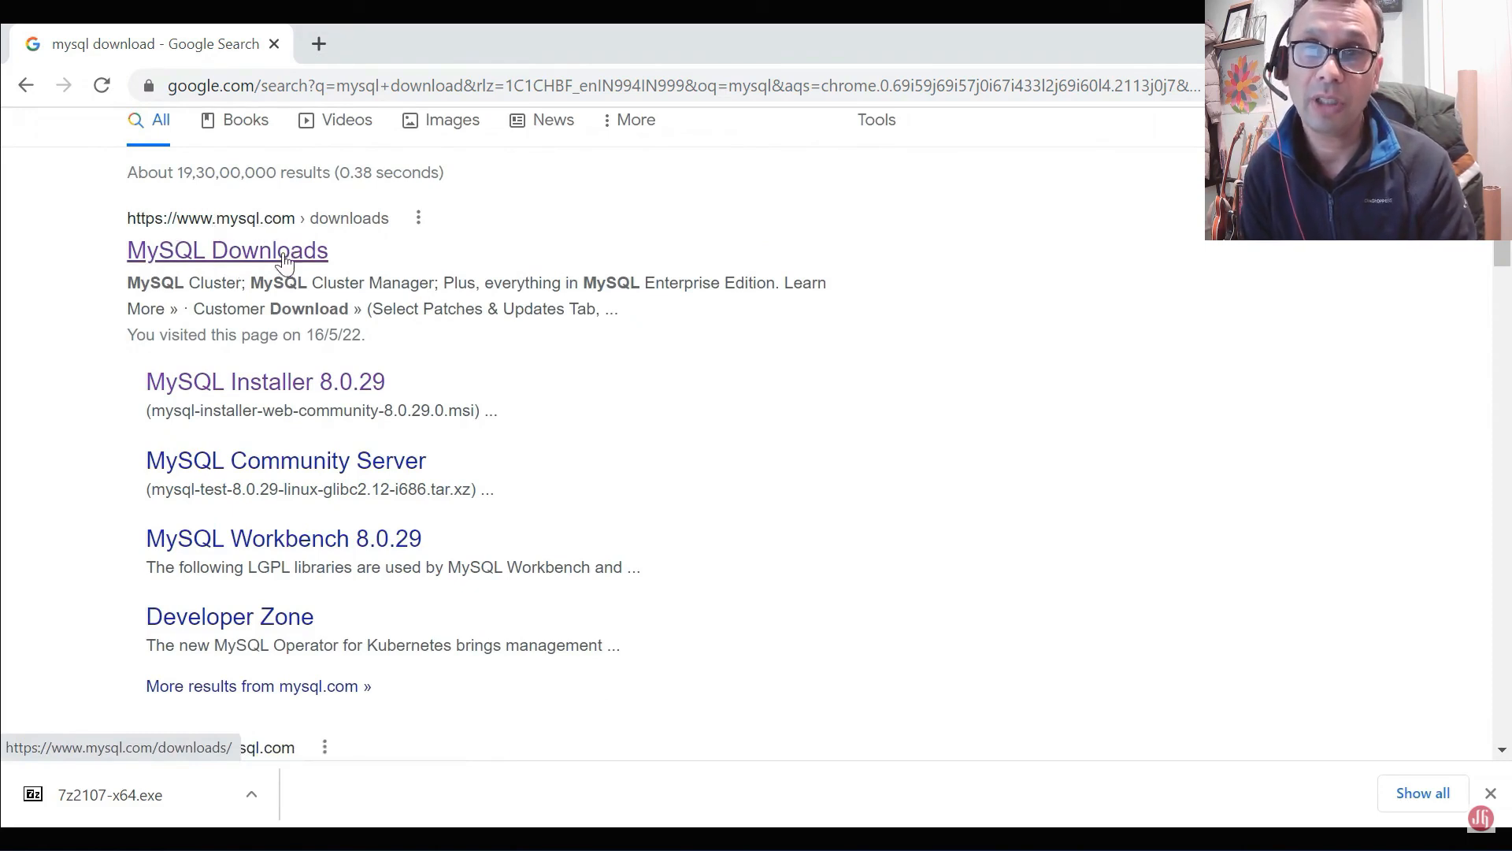
{"action": "left_click", "coordinate": [219, 257]}
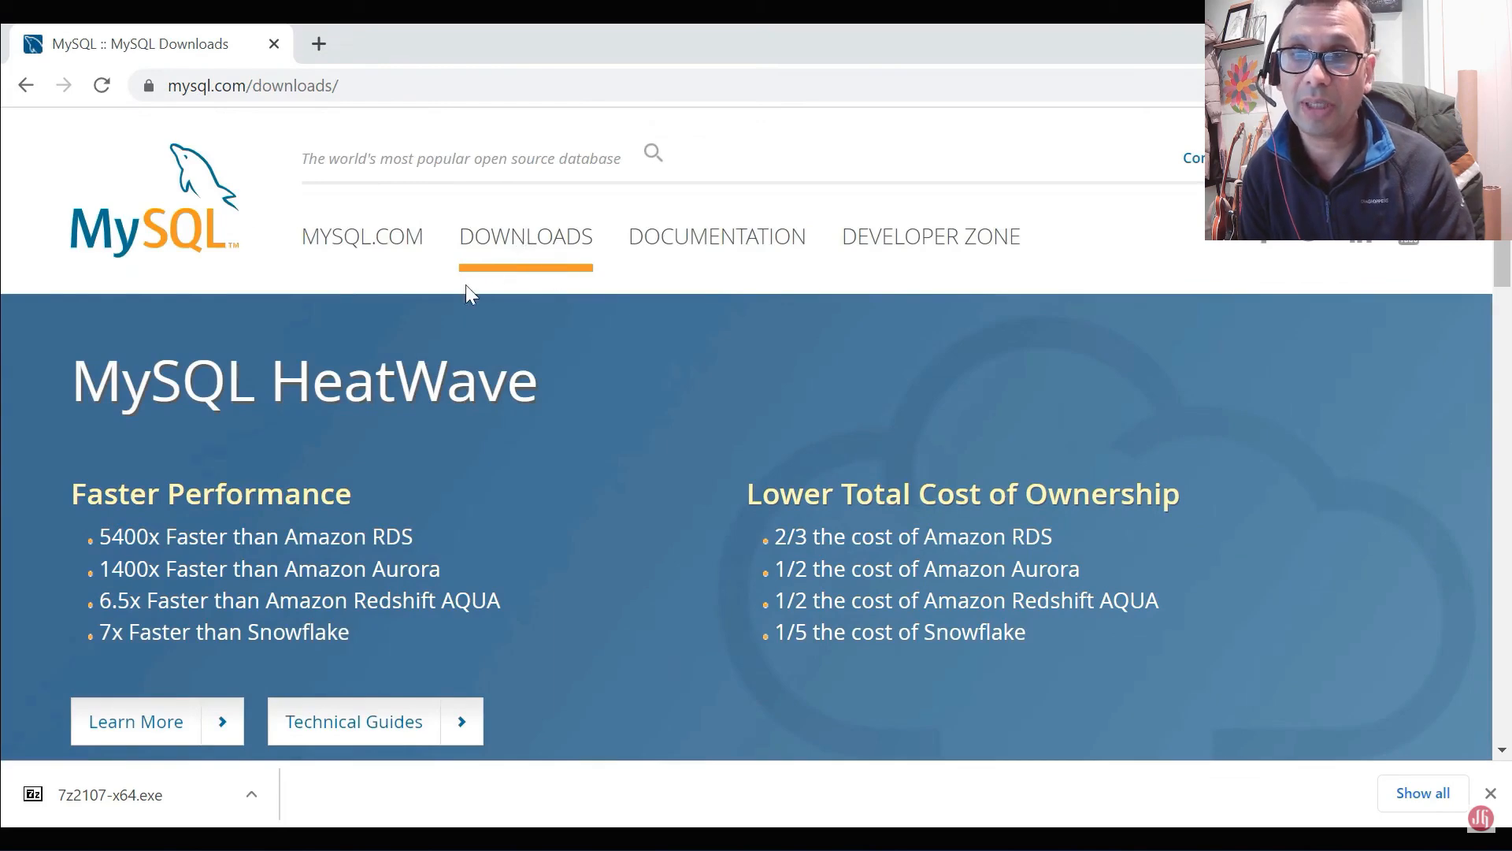
Step: Go to the MySQL Community (GPL) Downloads and open the MySQL Installer for Windows page
{"action": "scroll", "coordinate": [466, 293], "scroll_direction": "down", "scroll_amount": 10}
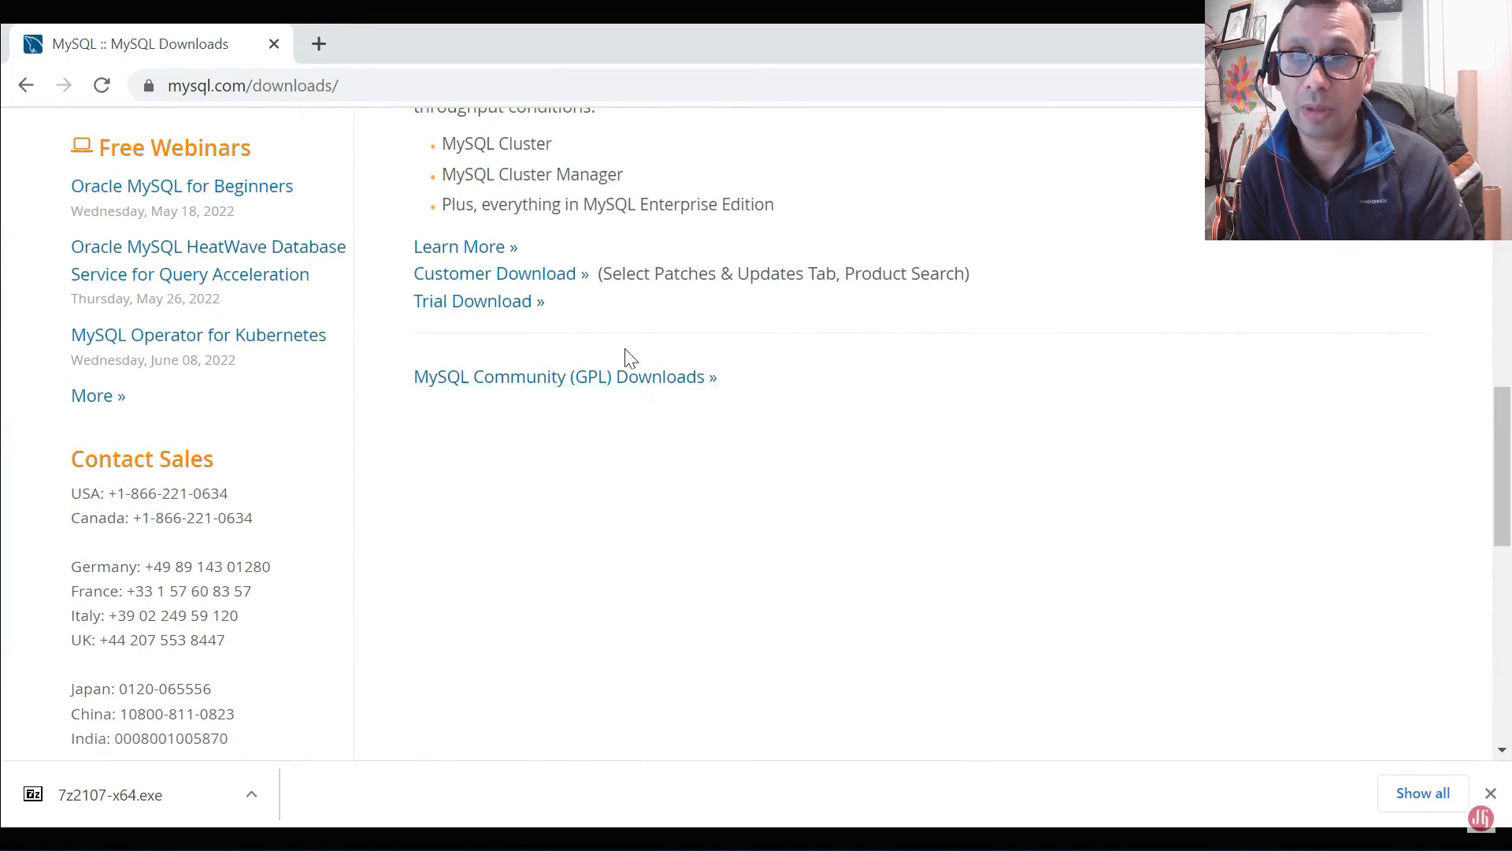
{"action": "left_click", "coordinate": [544, 380]}
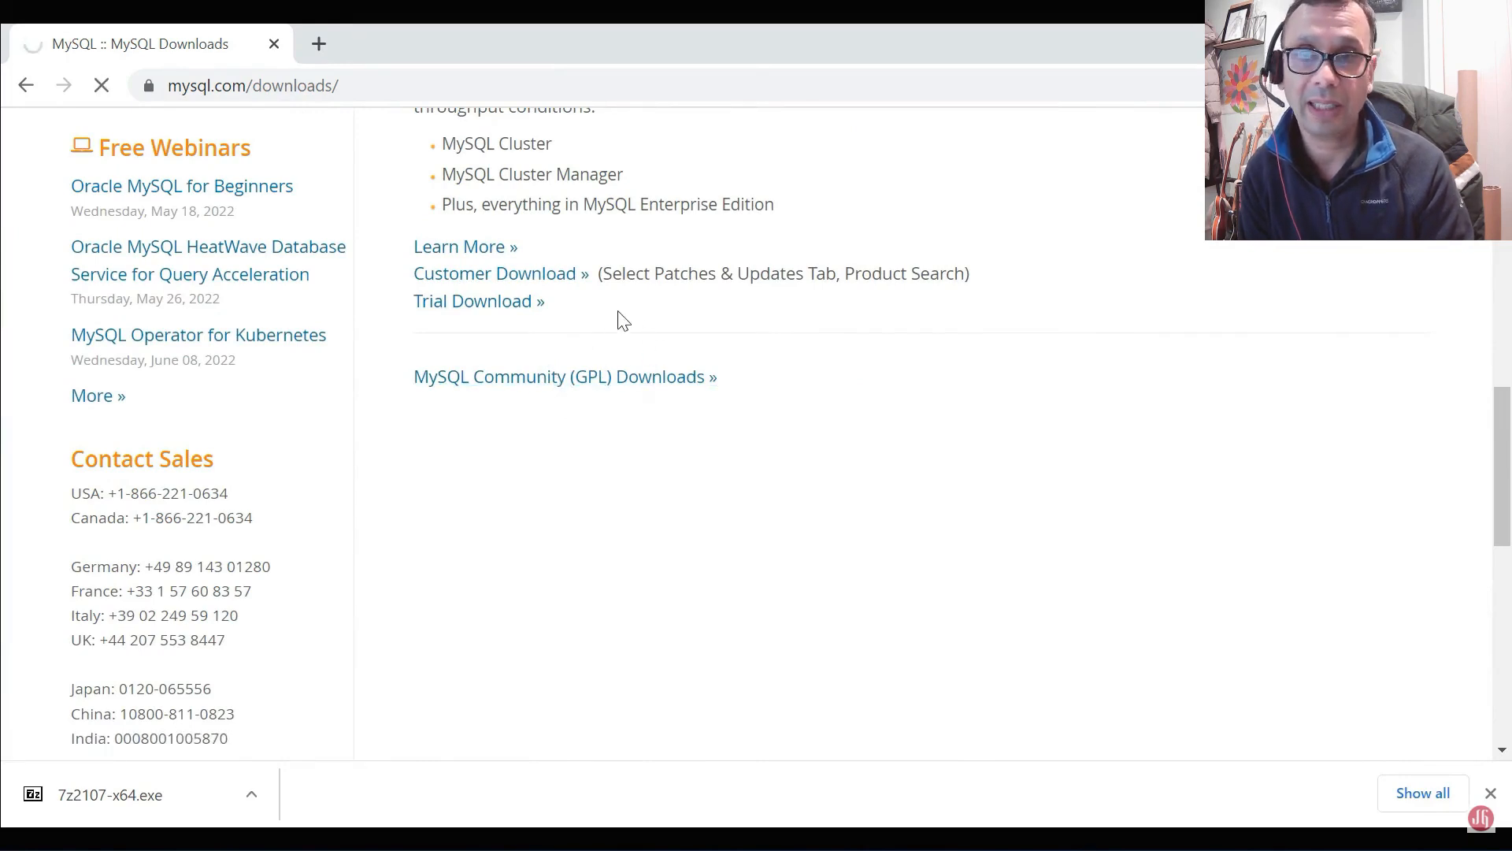
{"action": "scroll", "coordinate": [551, 319], "scroll_direction": "down", "scroll_amount": 1}
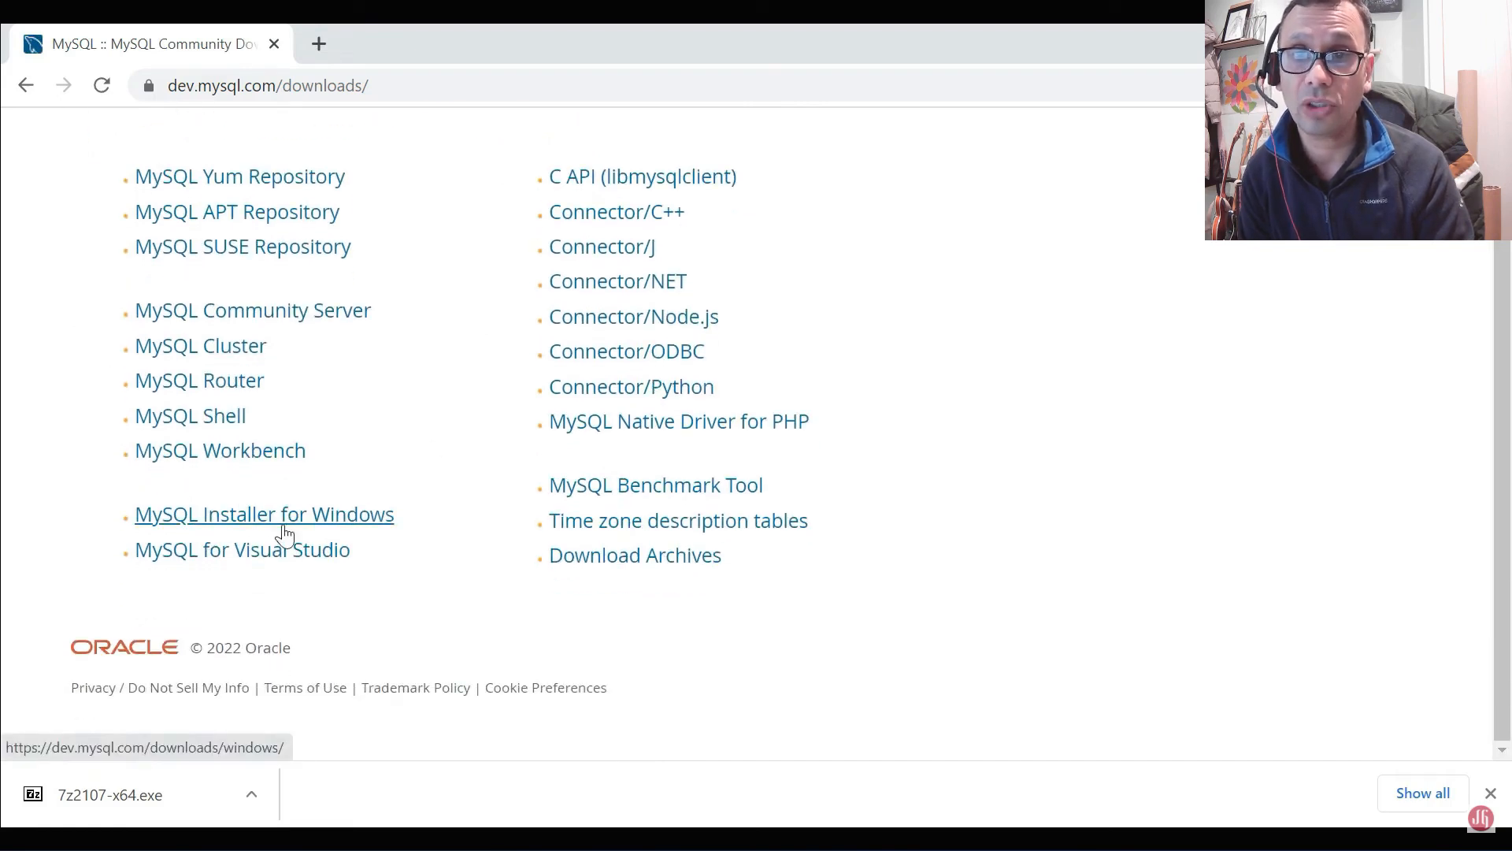
{"action": "left_click", "coordinate": [167, 526]}
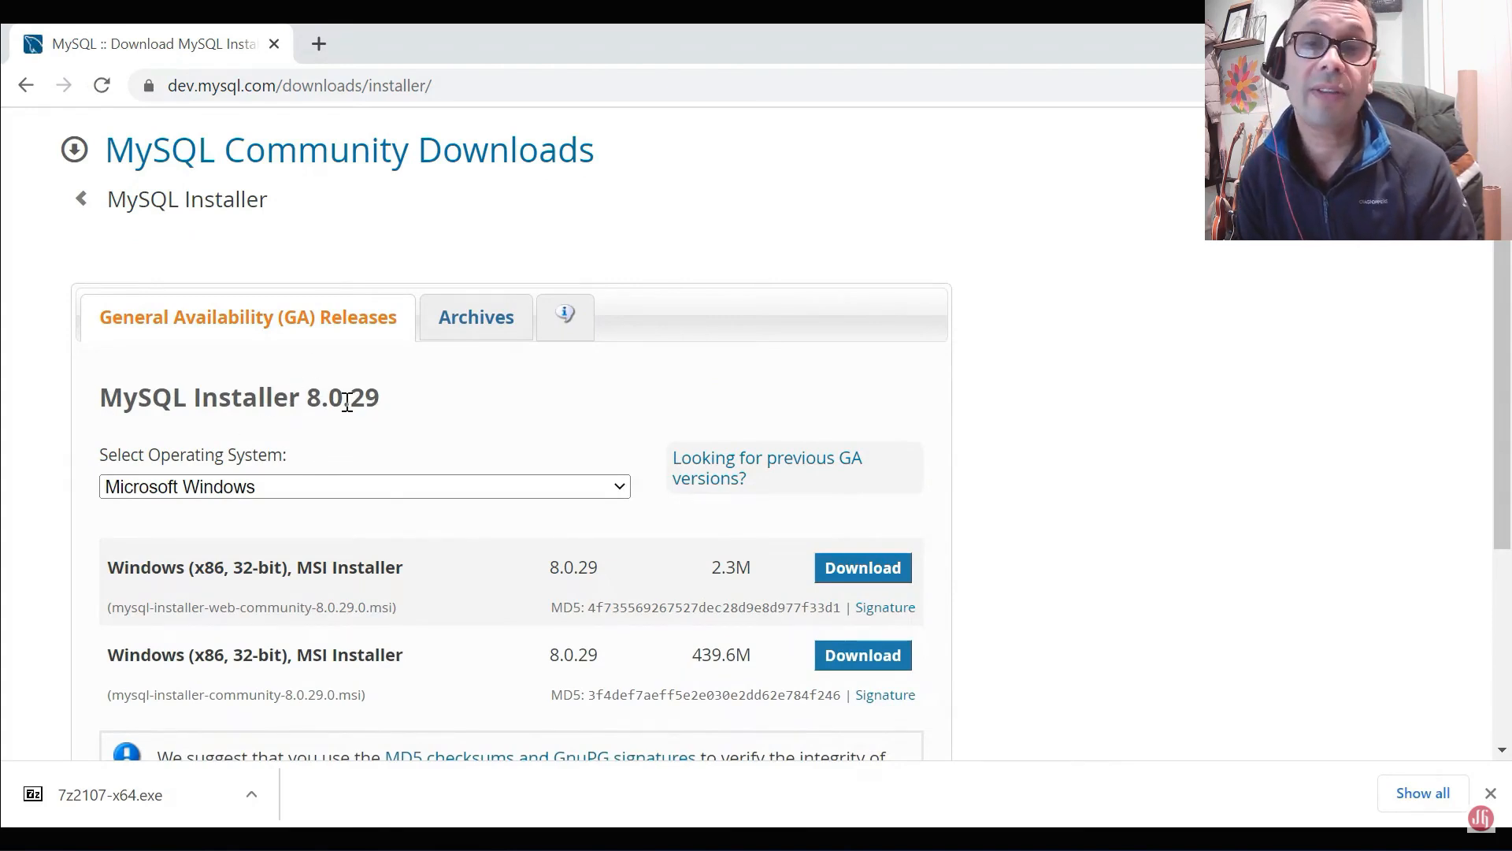
Step: Download the 2.3M Windows MSI web installer, version 8.0.29, without logging in or signing up for an Oracle account
{"action": "scroll", "coordinate": [345, 400], "scroll_direction": "down", "scroll_amount": 1}
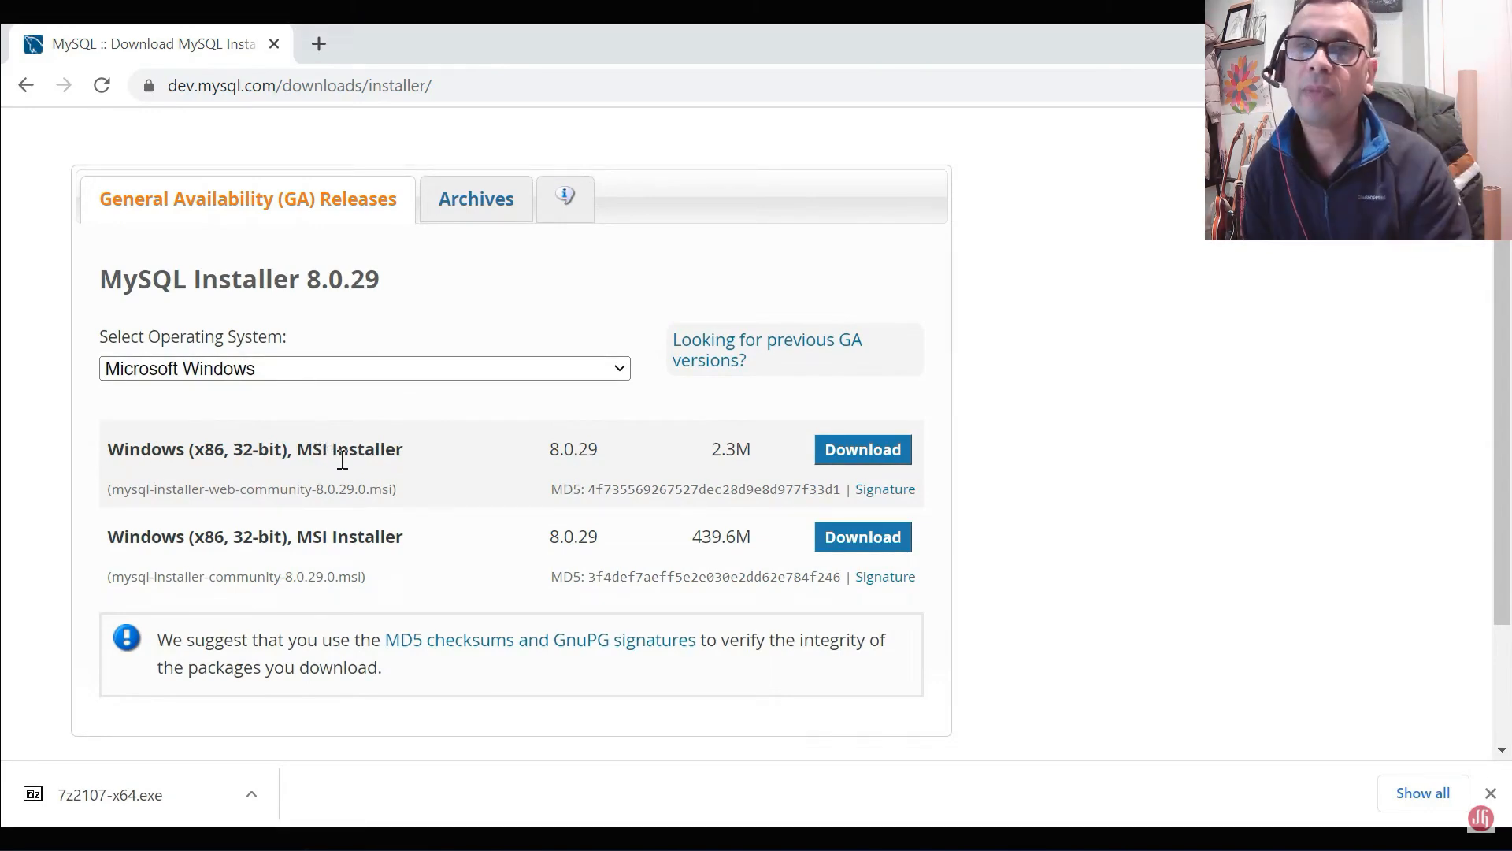
{"action": "left_click", "coordinate": [869, 450]}
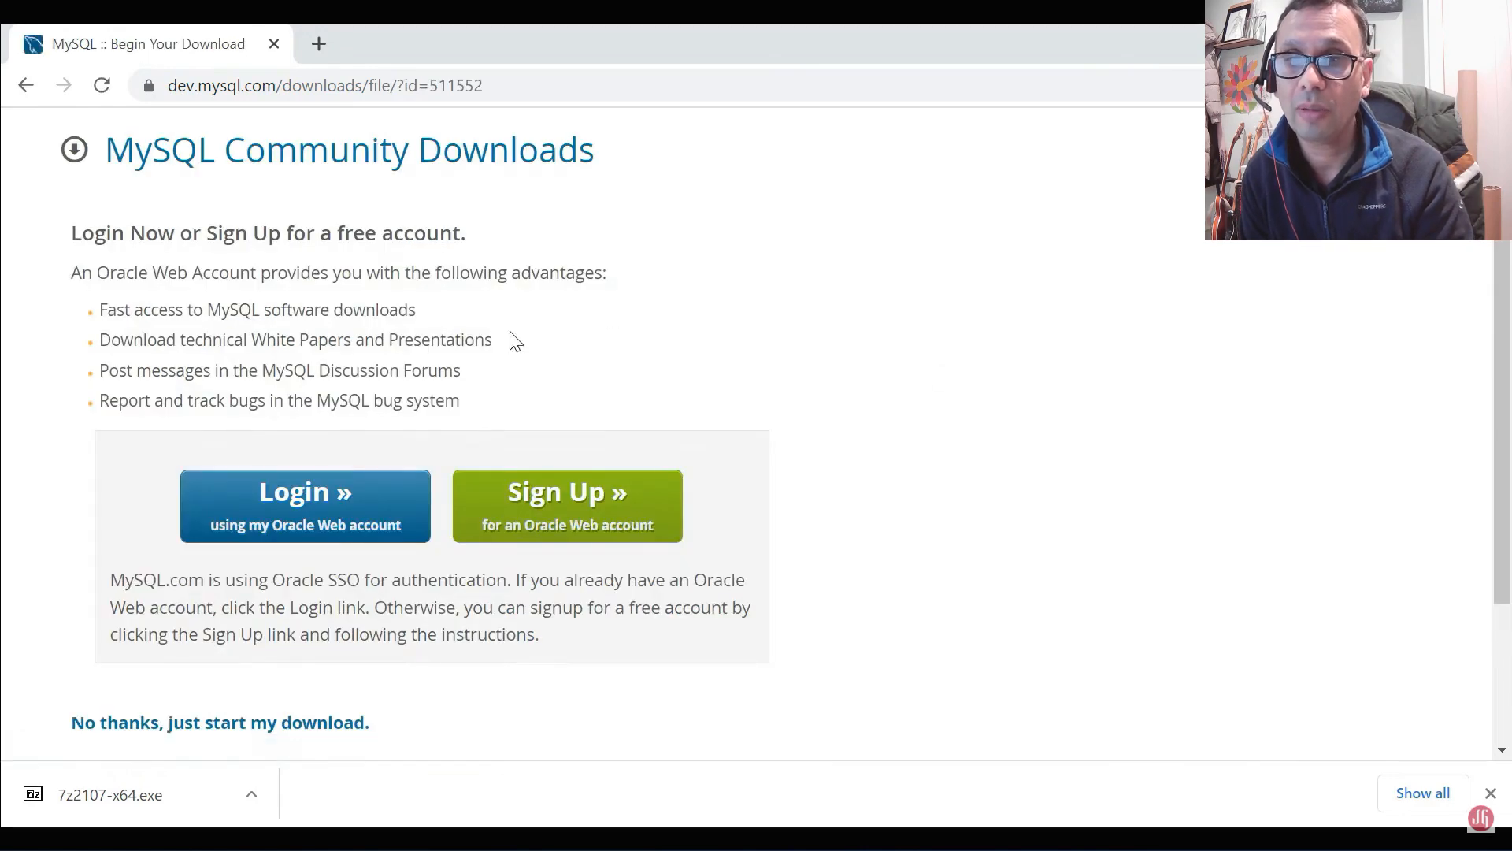
{"action": "scroll", "coordinate": [488, 370], "scroll_direction": "down", "scroll_amount": 3}
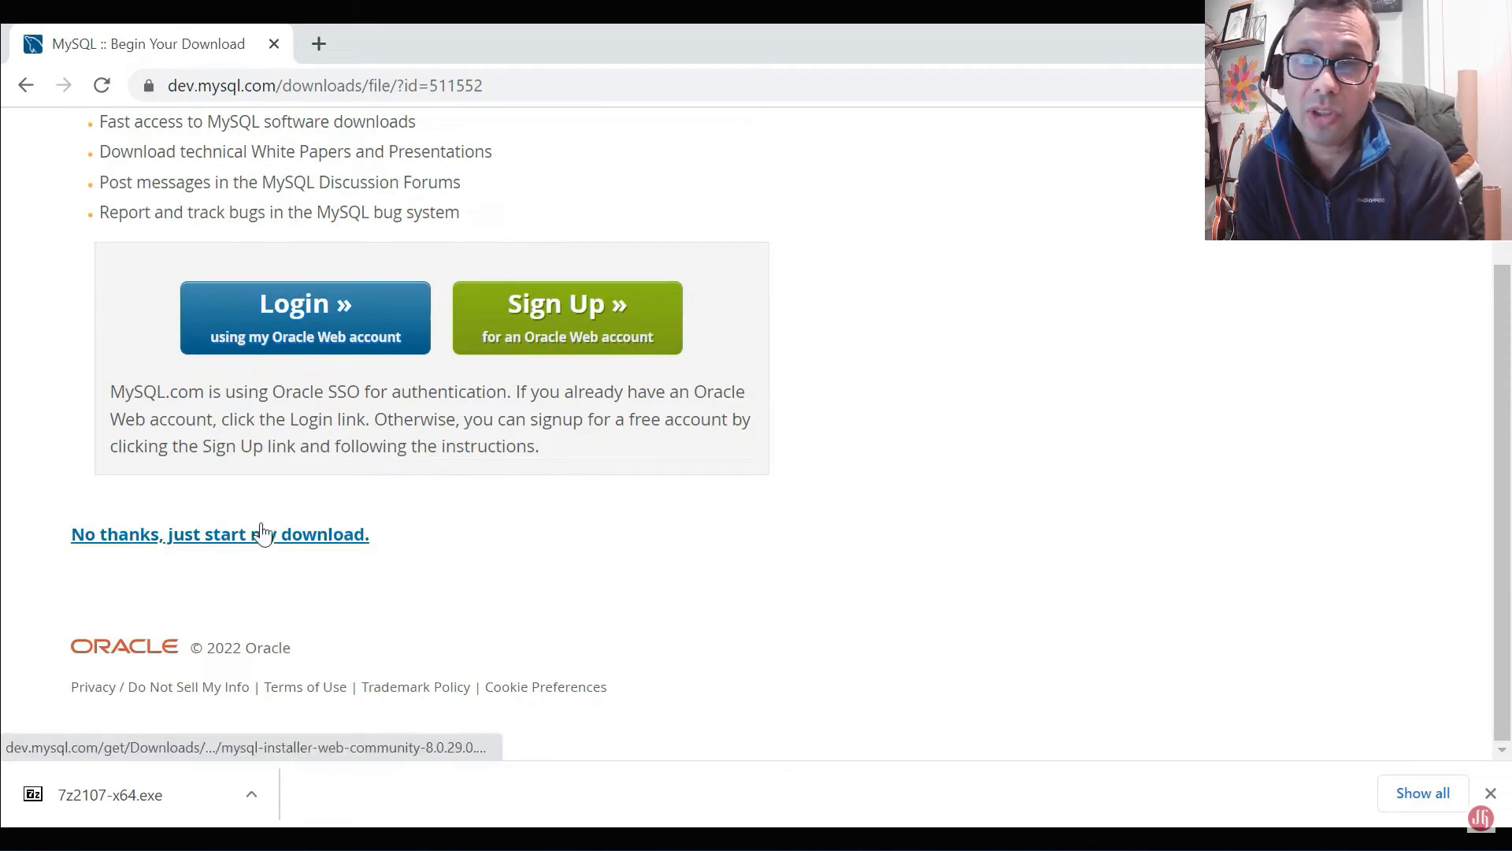
{"action": "scroll", "coordinate": [289, 480], "scroll_direction": "up", "scroll_amount": 1}
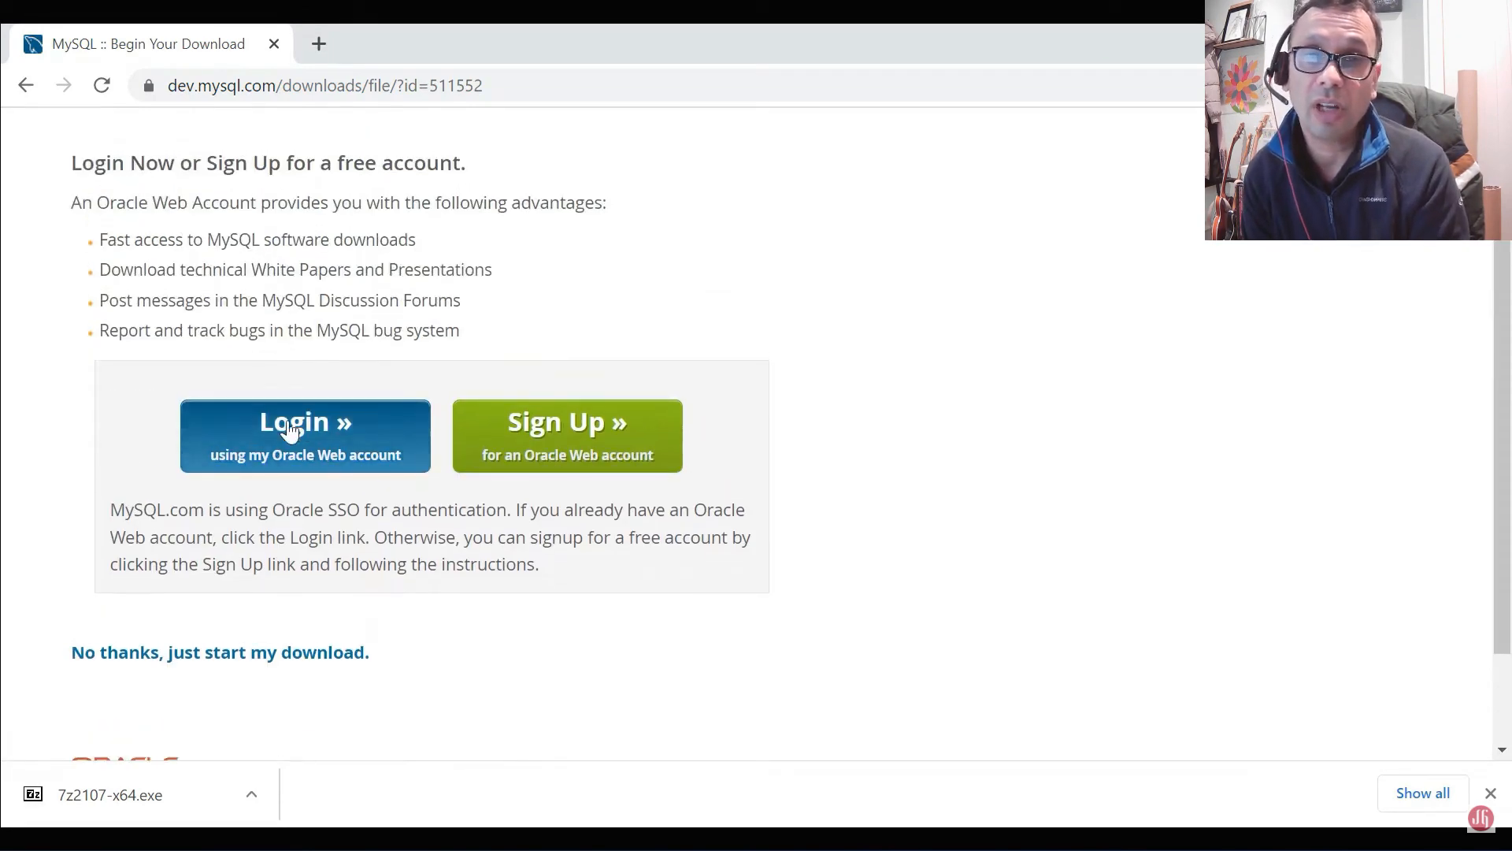
{"action": "scroll", "coordinate": [351, 270], "scroll_direction": "up", "scroll_amount": 1}
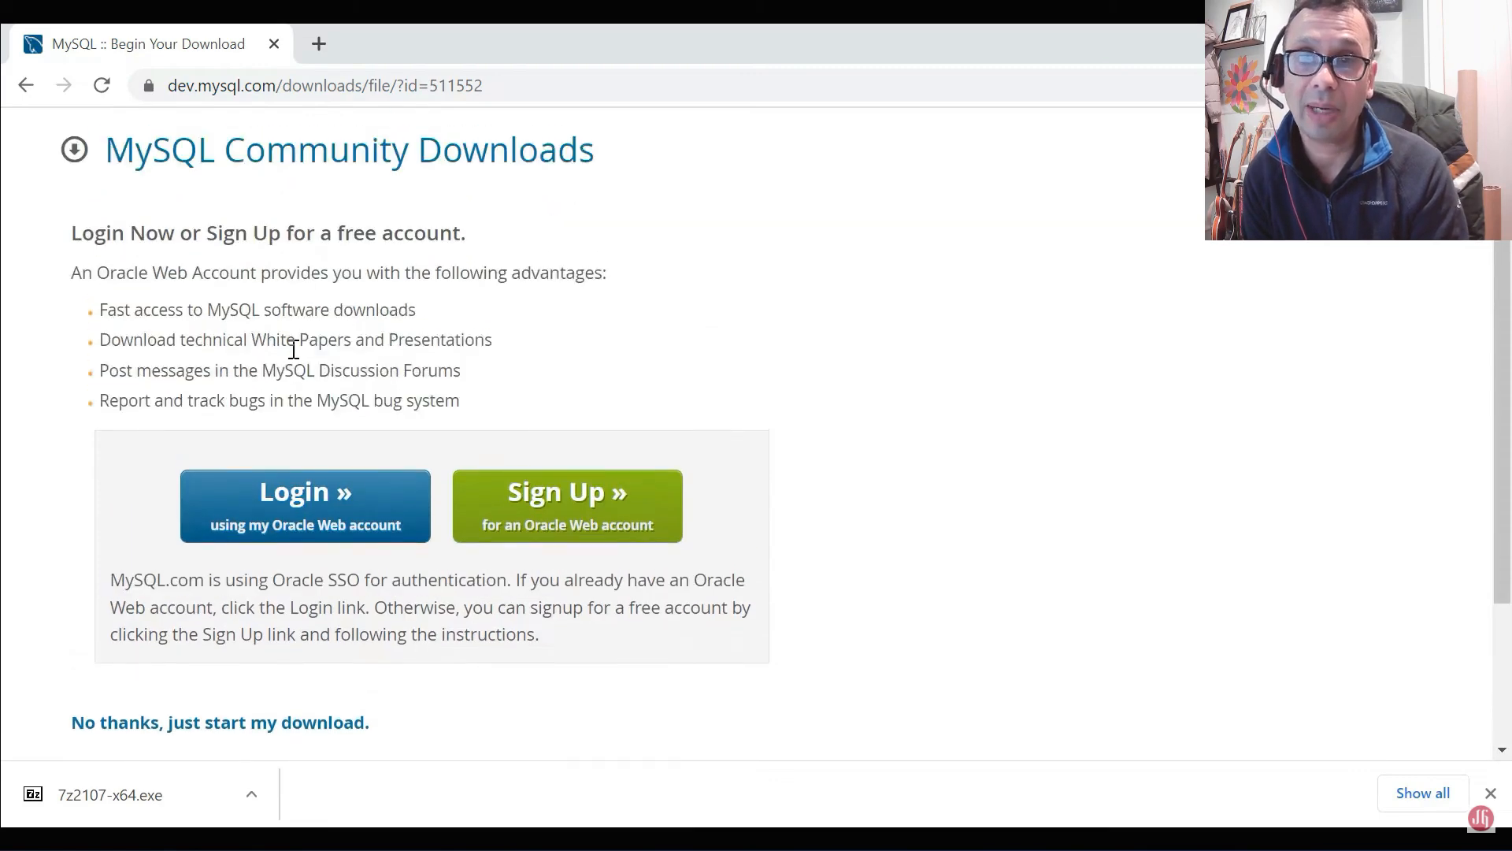
{"action": "scroll", "coordinate": [294, 341], "scroll_direction": "down", "scroll_amount": 2}
{"action": "left_click", "coordinate": [216, 605]}
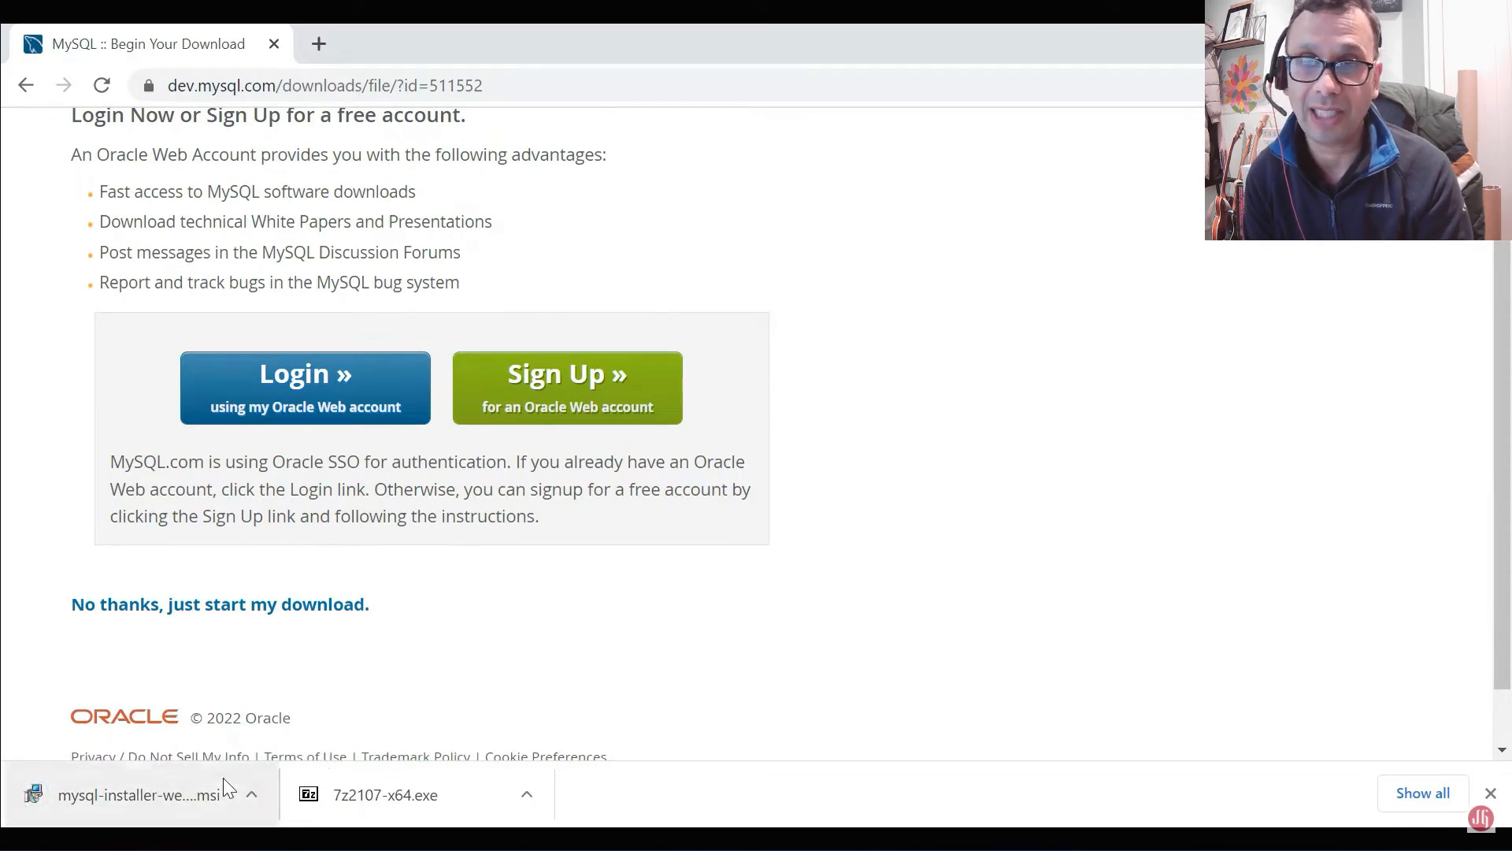
Step: Show the downloaded installer in its folder, run mysql-installer-web-community-8.0.29.0, and minimize the folder window
{"action": "left_click", "coordinate": [251, 797]}
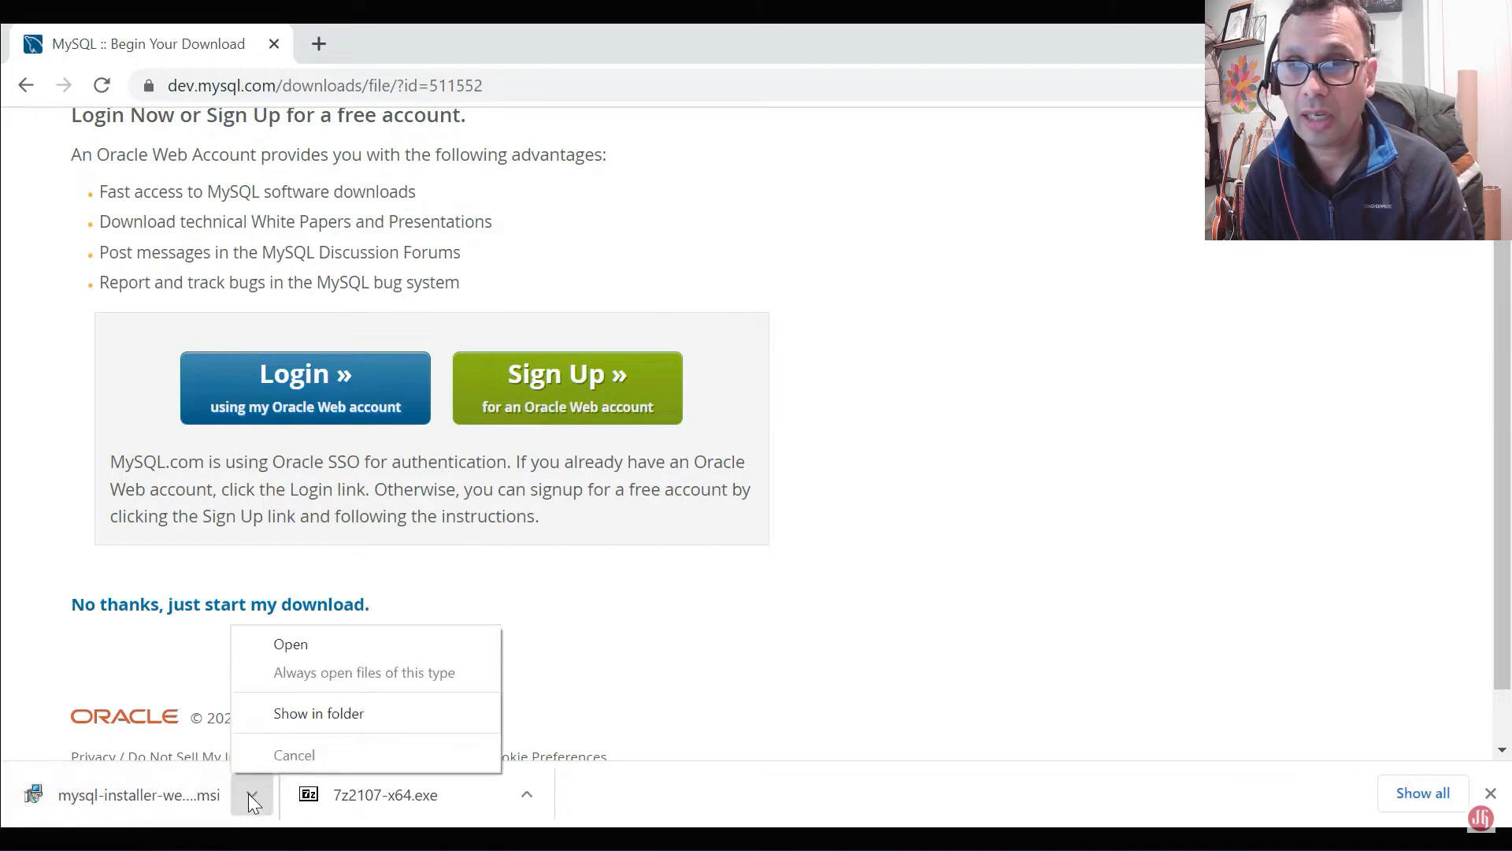
{"action": "left_click", "coordinate": [319, 716]}
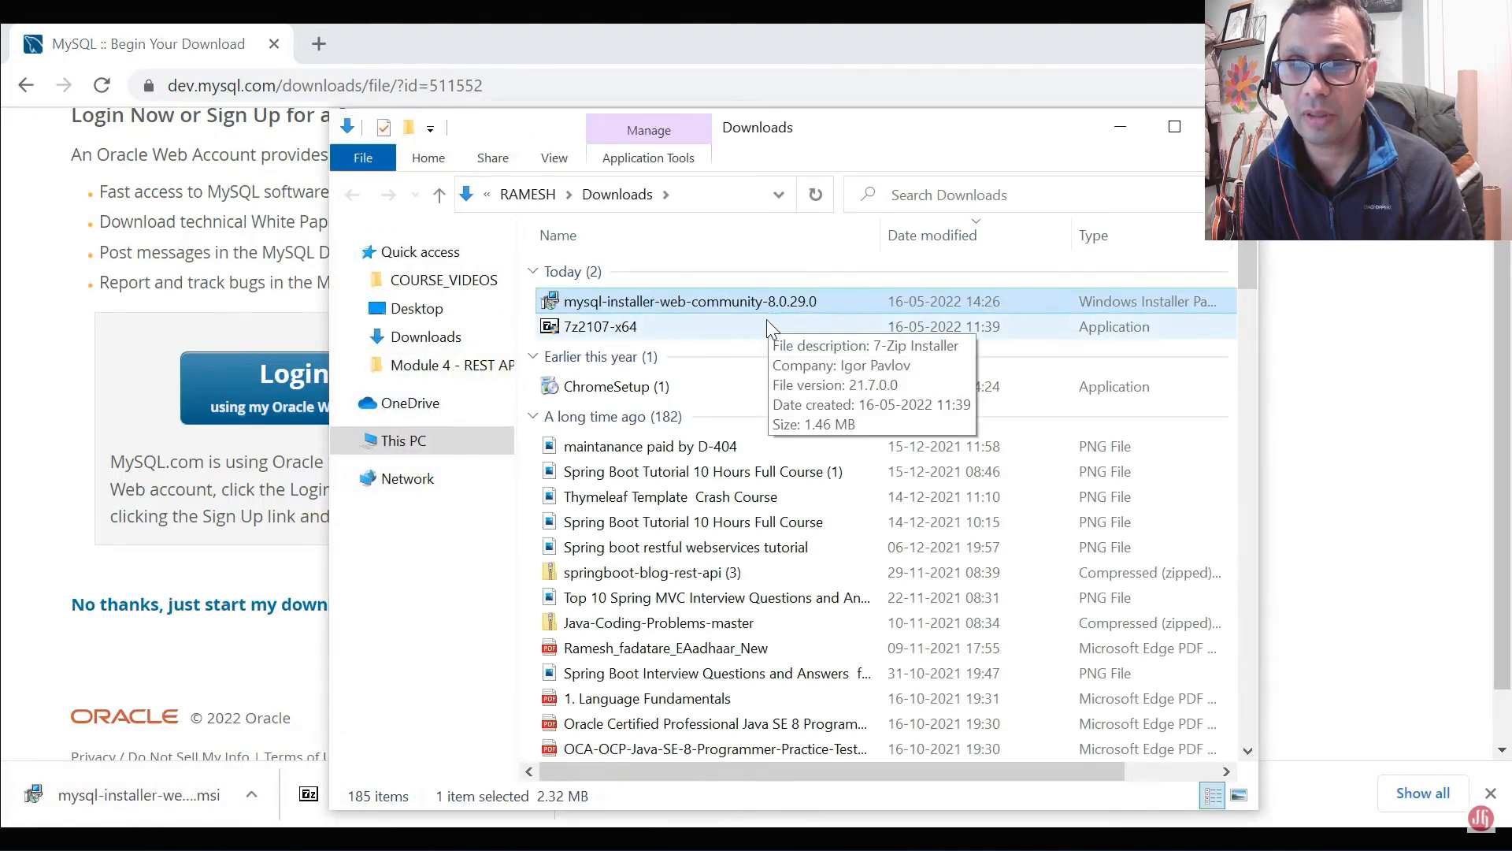
{"action": "double_click", "coordinate": [682, 306]}
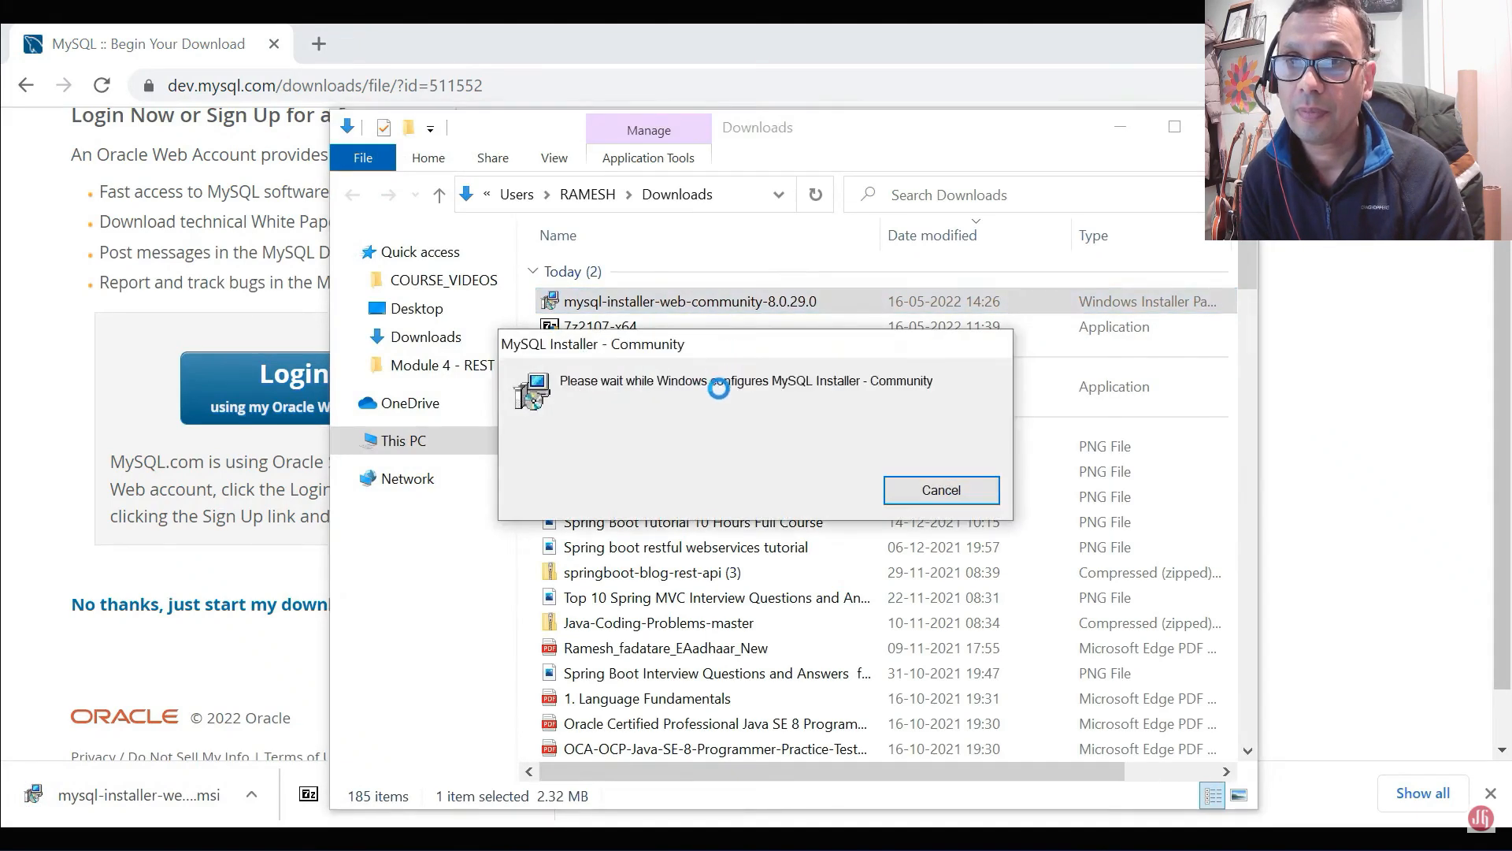
{"action": "left_click", "coordinate": [1120, 127]}
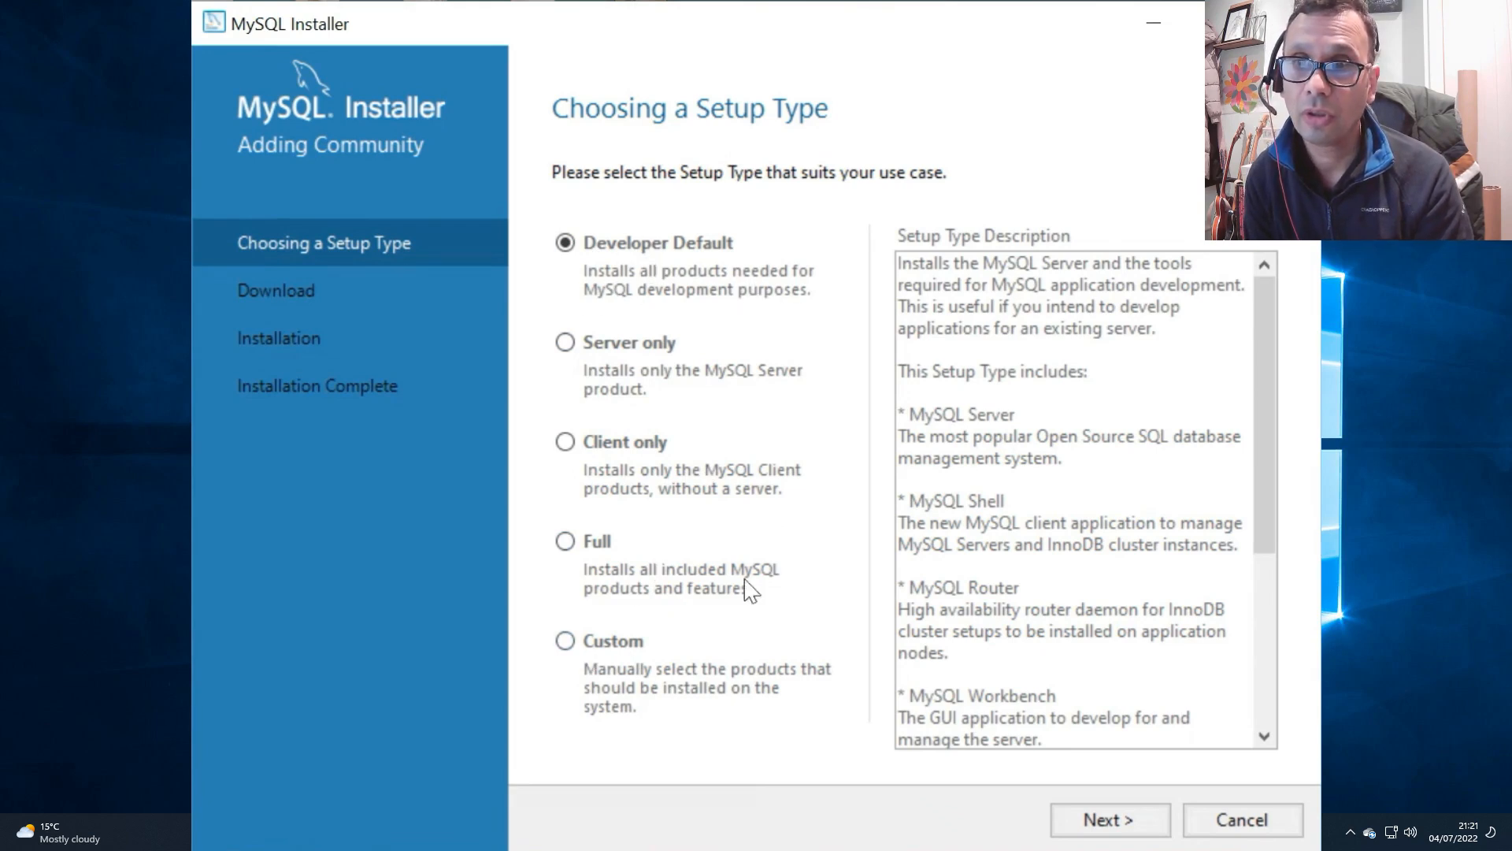
Step: Choose the Custom setup type and add MySQL Server 8.0.29 - X64 to the installation list
{"action": "left_click", "coordinate": [566, 641]}
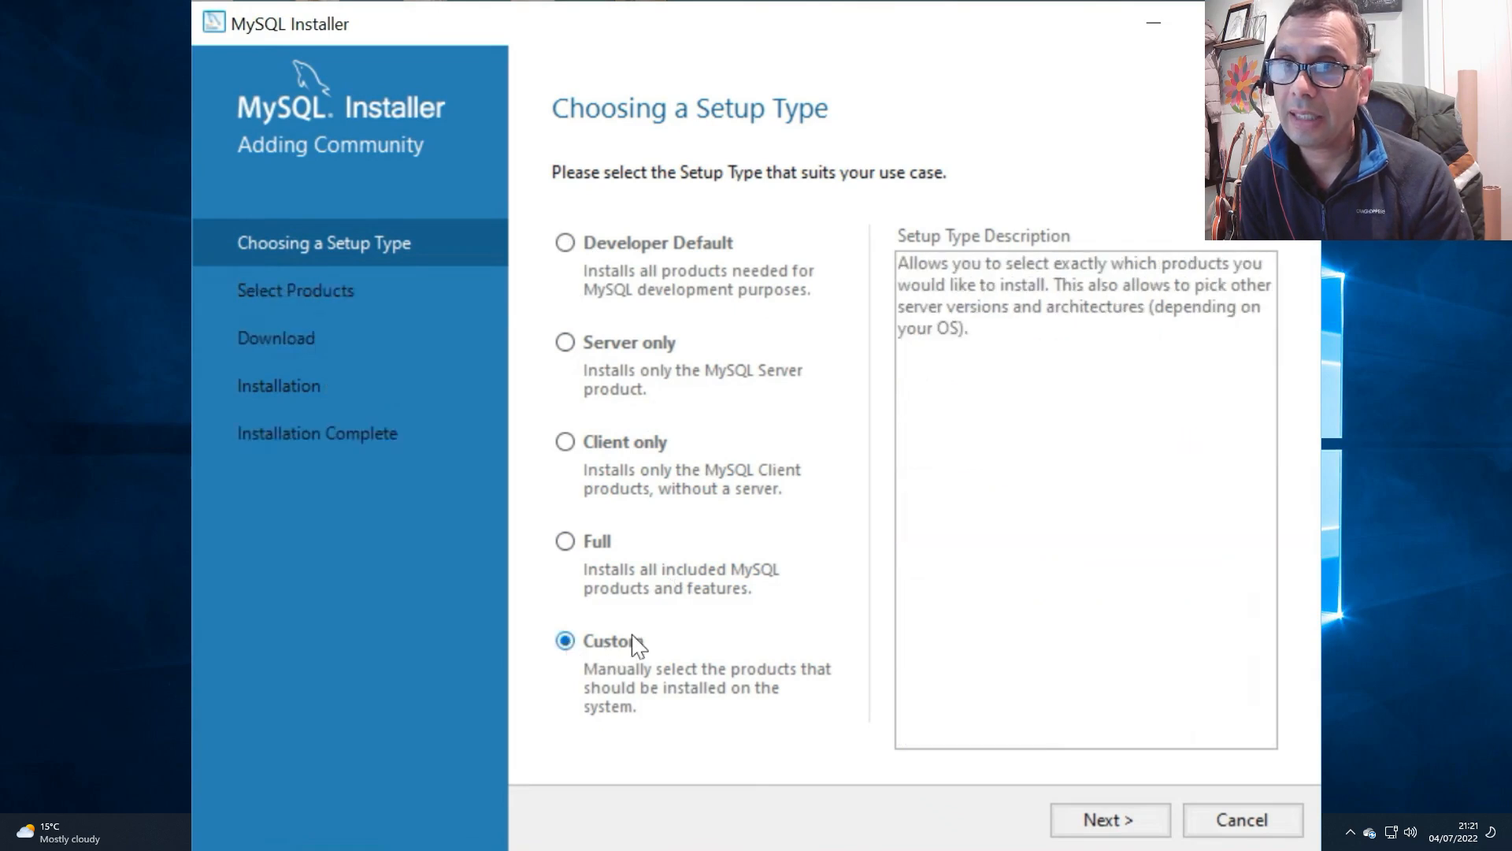
{"action": "left_click", "coordinate": [1109, 819]}
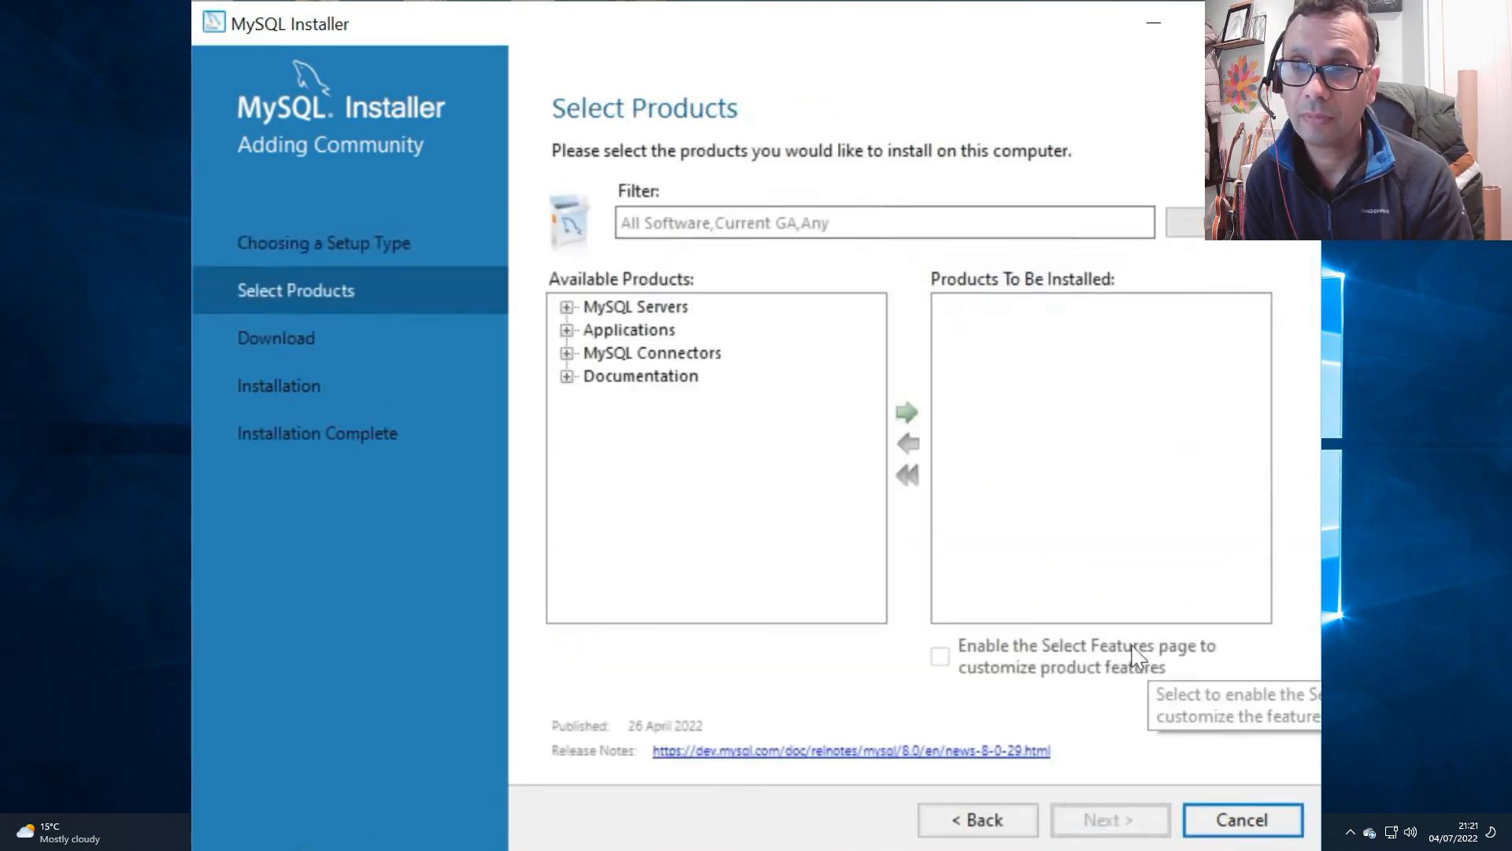
{"action": "left_click", "coordinate": [566, 308]}
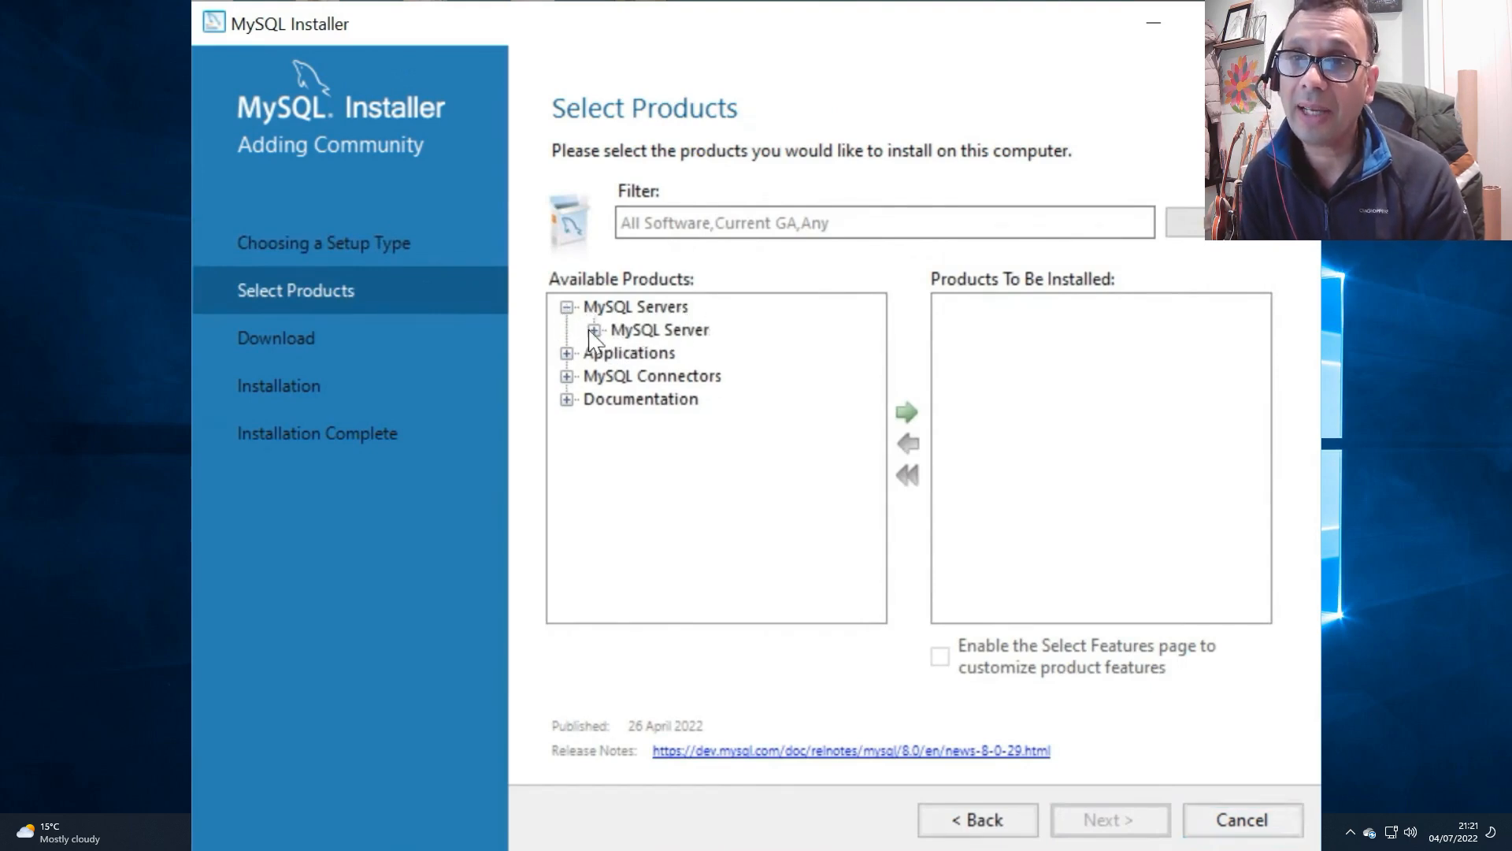
{"action": "left_click", "coordinate": [594, 330]}
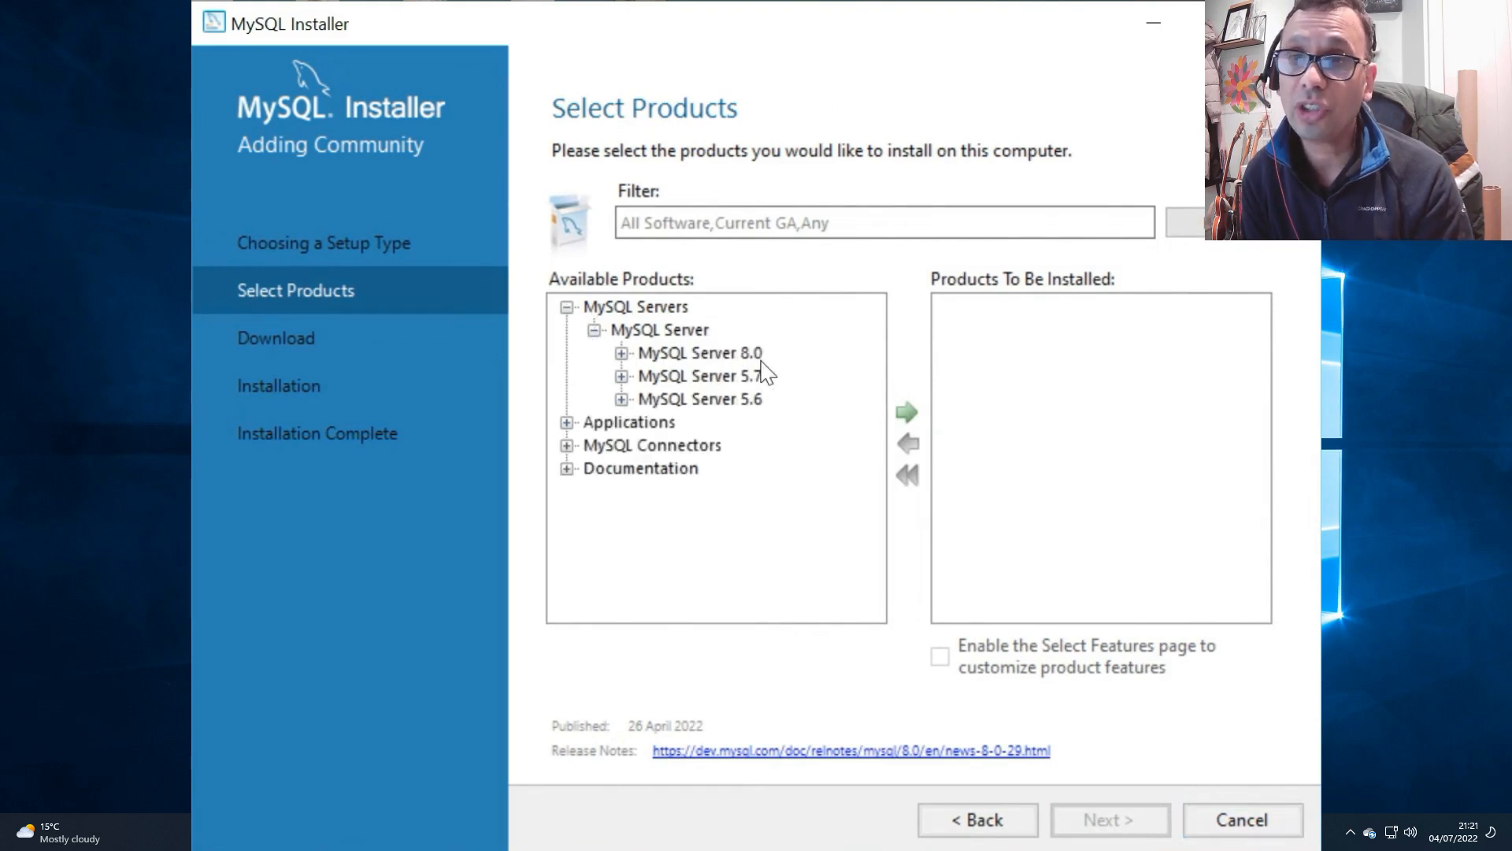
{"action": "left_click", "coordinate": [622, 354]}
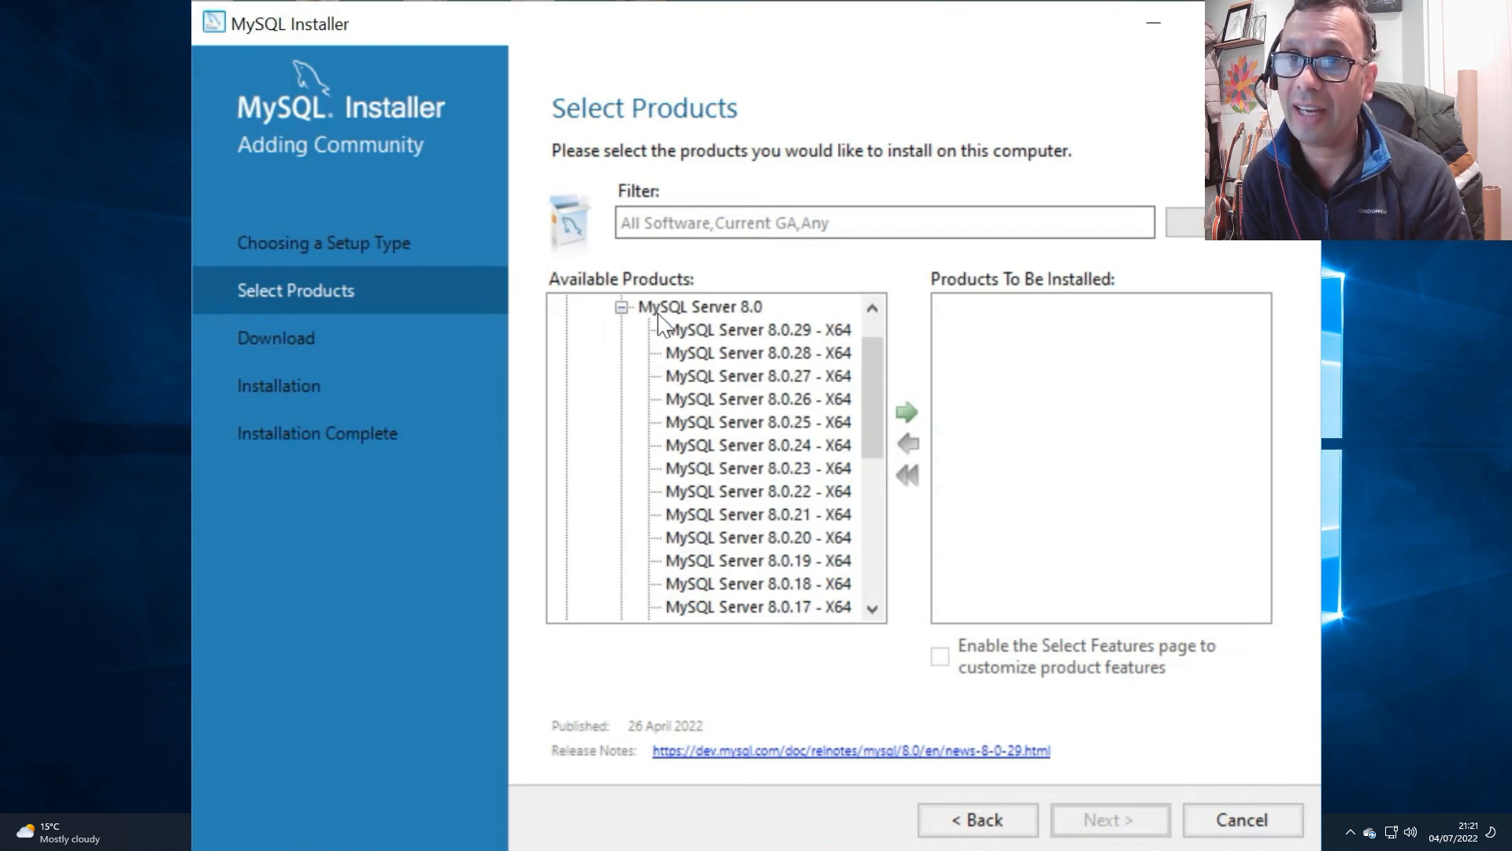
{"action": "left_click", "coordinate": [714, 332]}
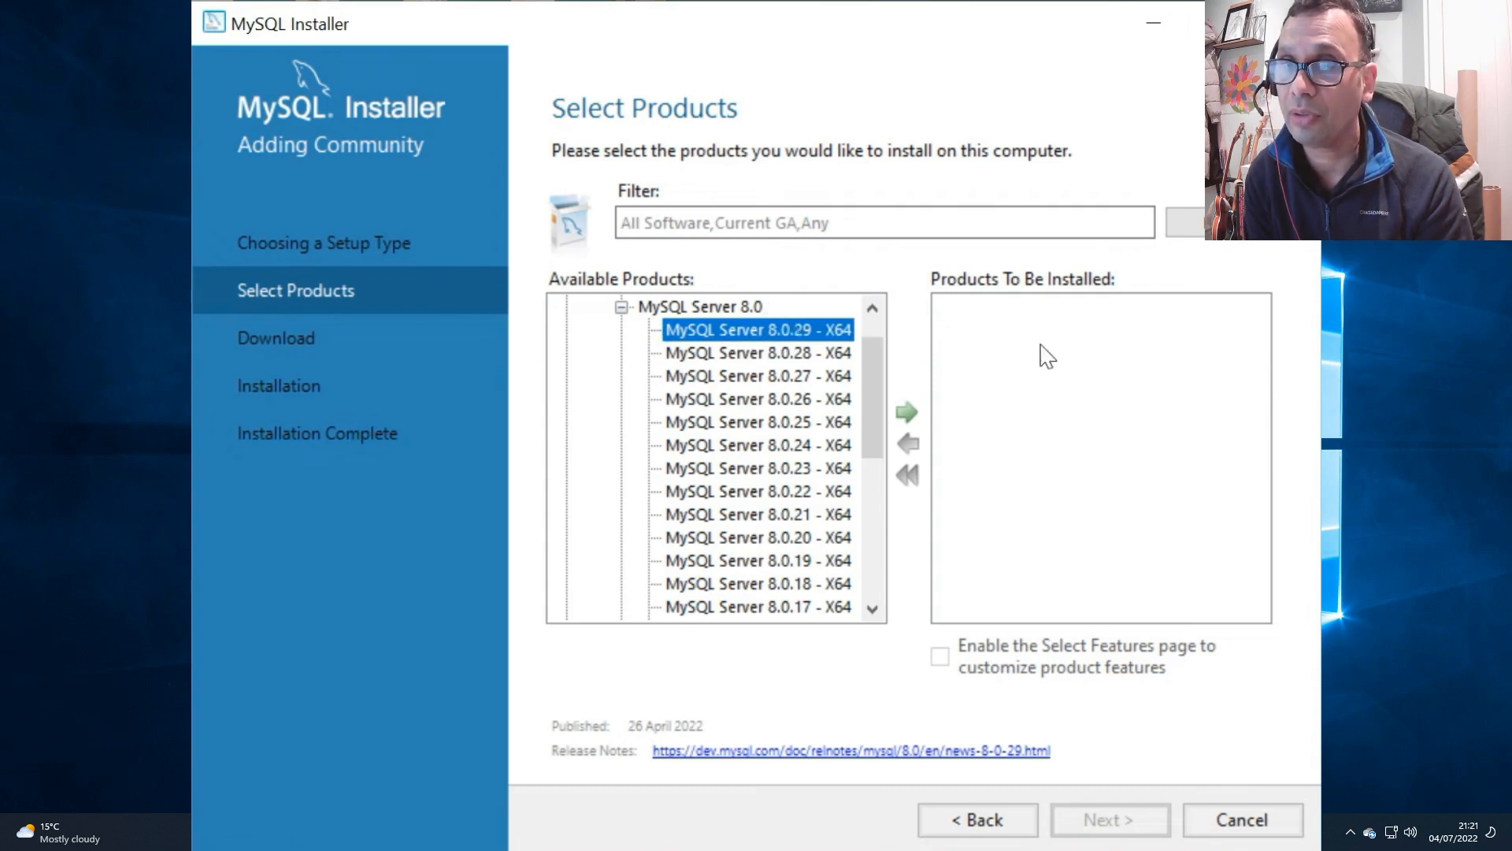
{"action": "left_click", "coordinate": [909, 417]}
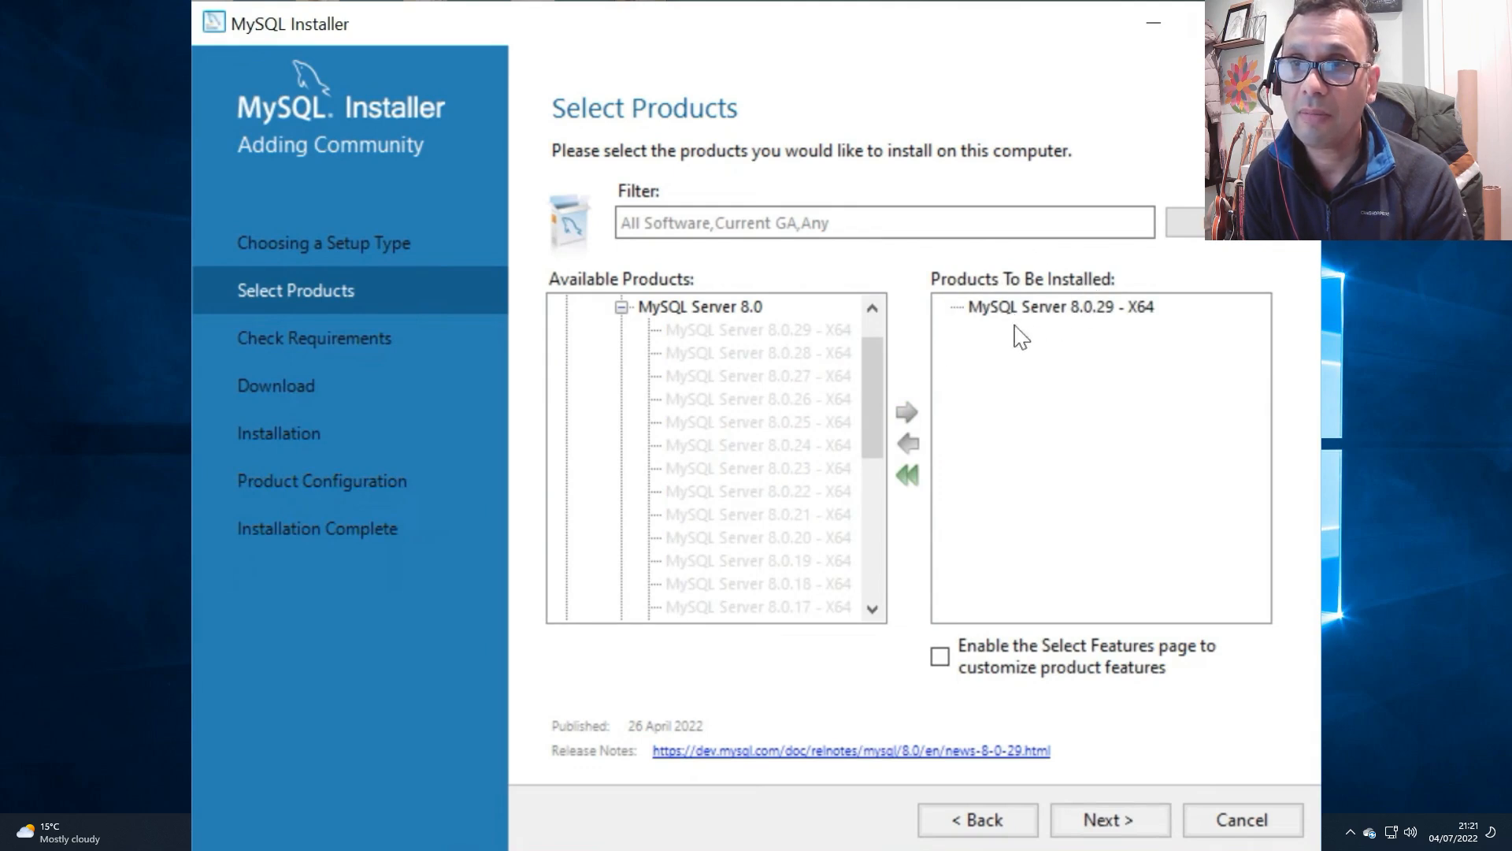
Step: Collapse the server products and add MySQL Workbench 8.0.29 - X64 from Applications to the installation list
{"action": "left_click", "coordinate": [621, 307]}
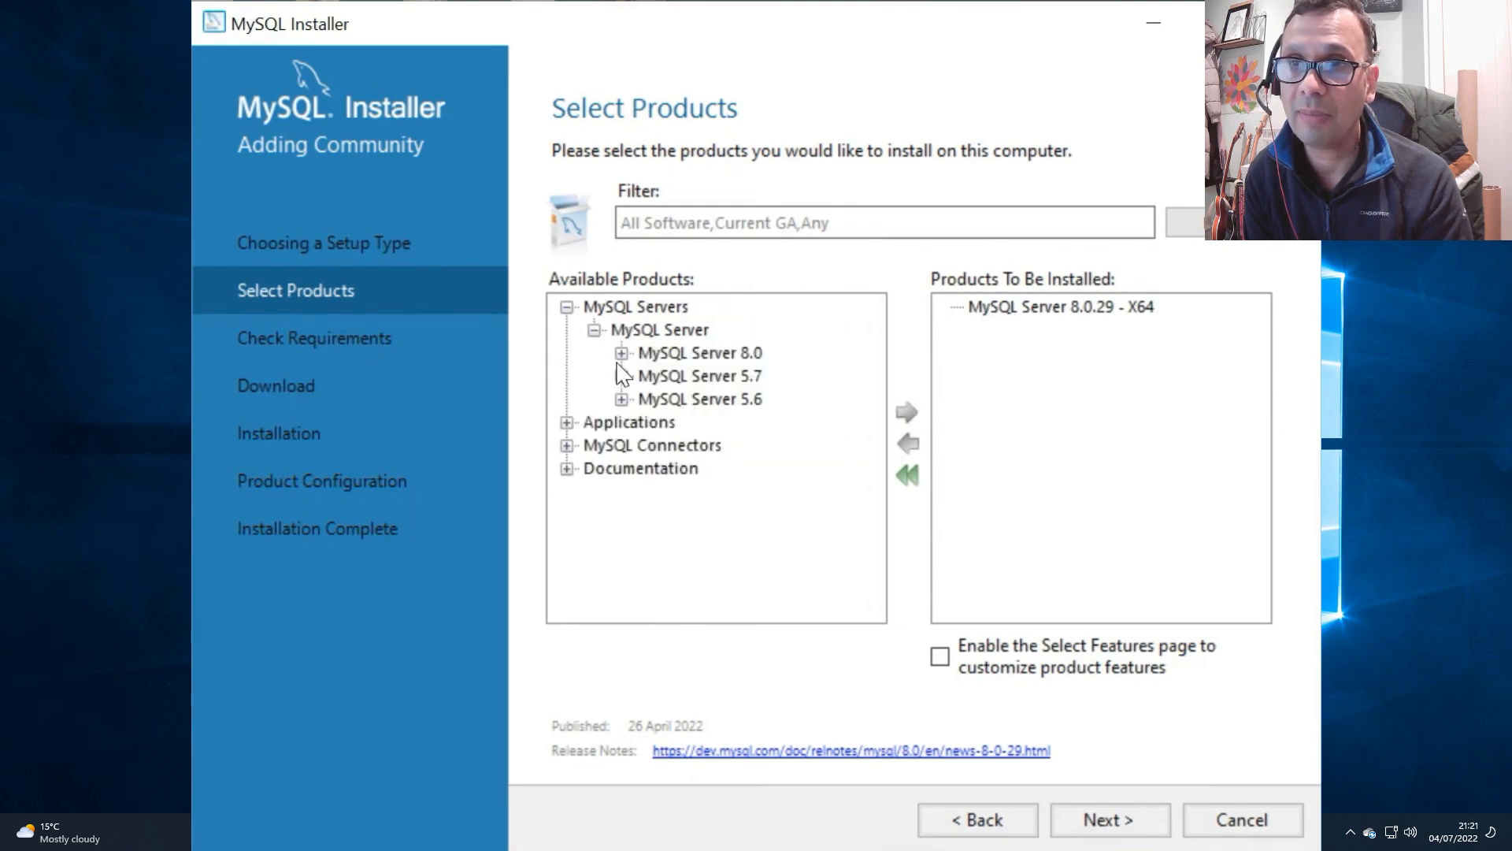
{"action": "left_click", "coordinate": [567, 308]}
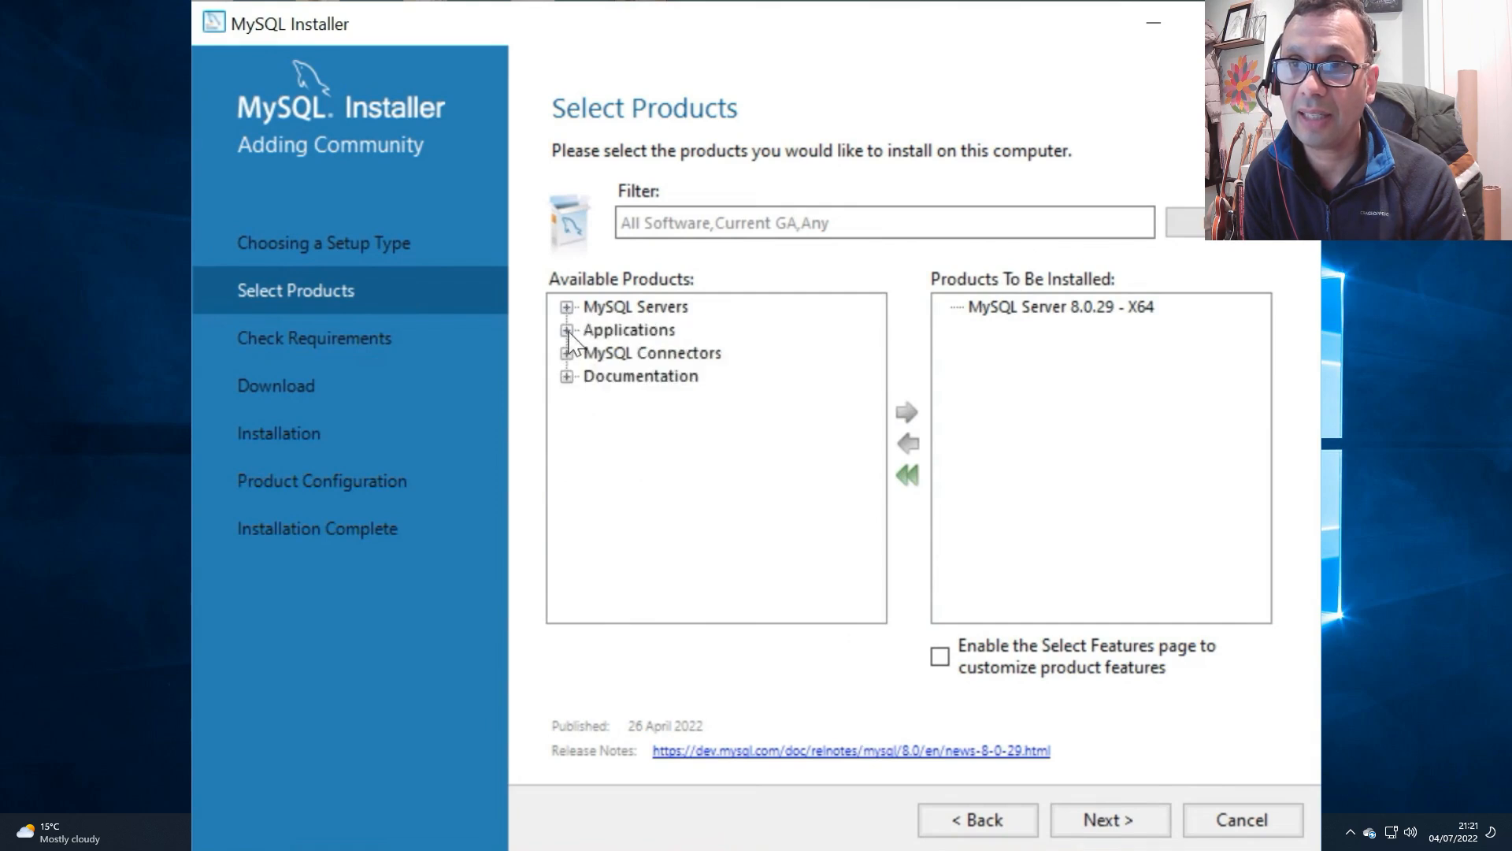
{"action": "left_click", "coordinate": [566, 331]}
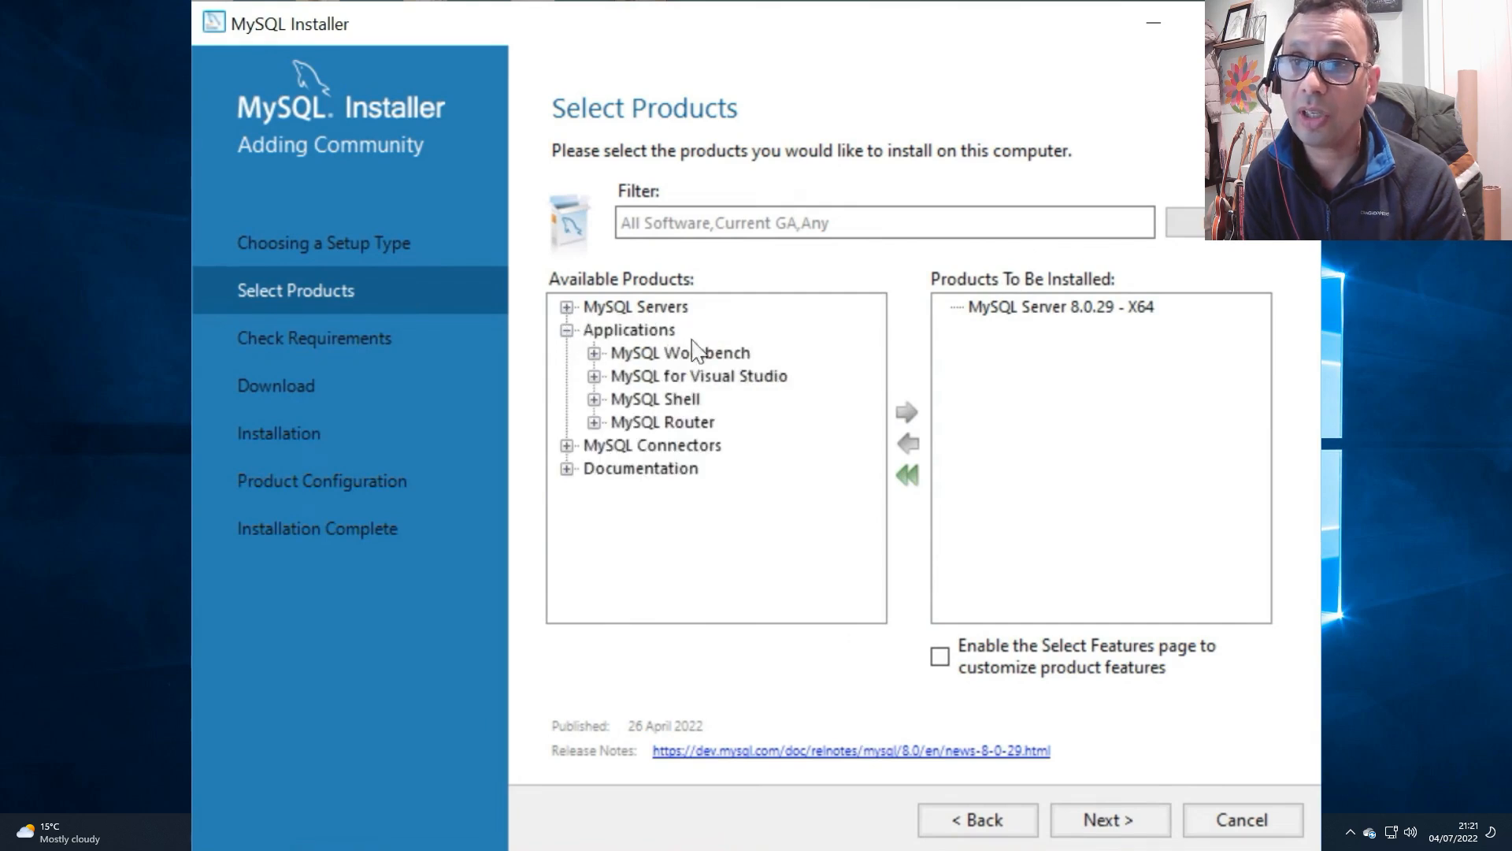
{"action": "left_click", "coordinate": [594, 354]}
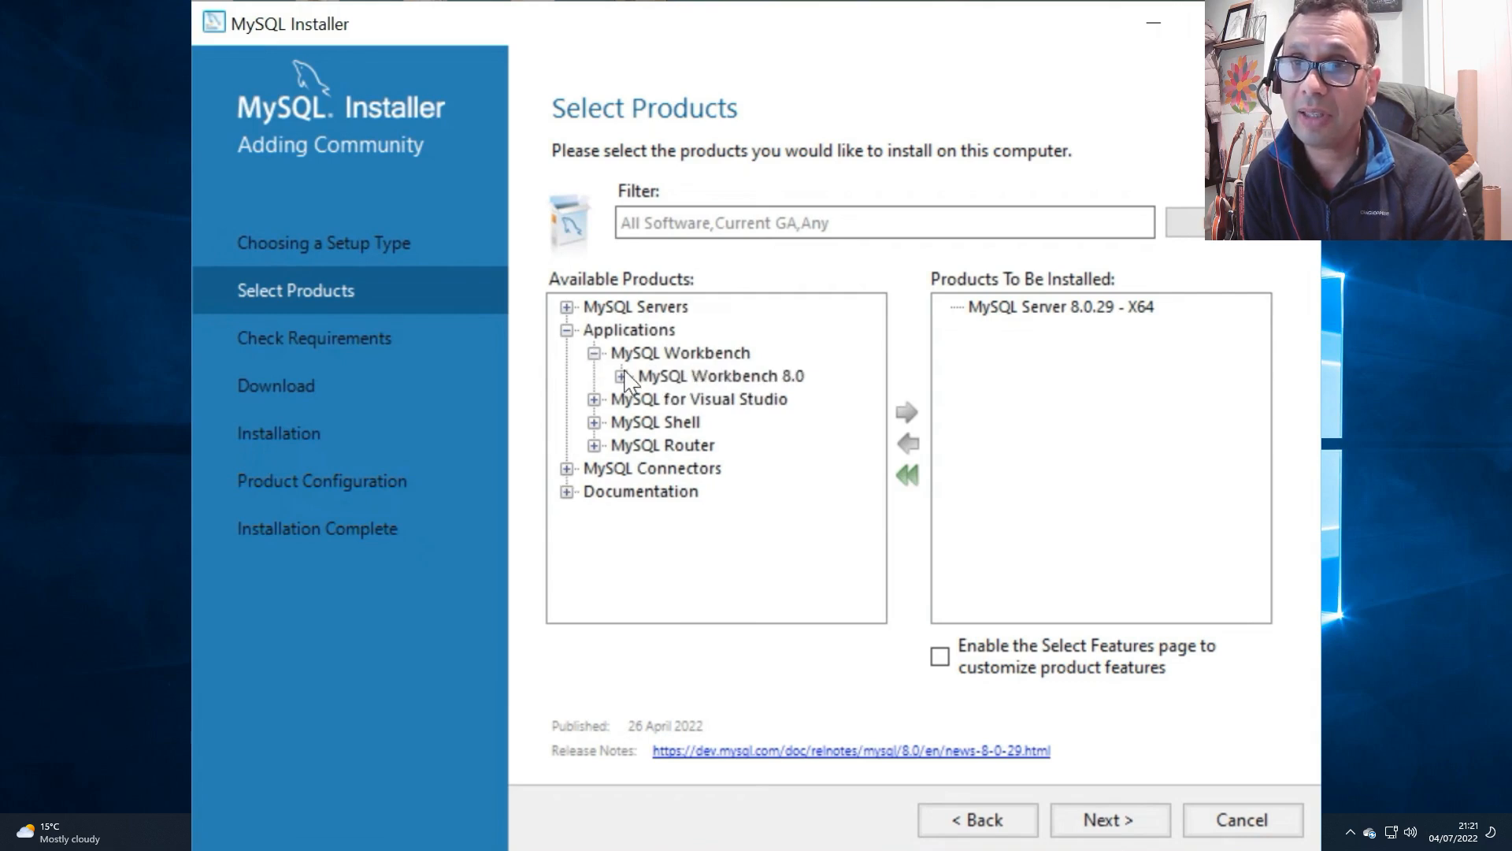
{"action": "left_click", "coordinate": [620, 377]}
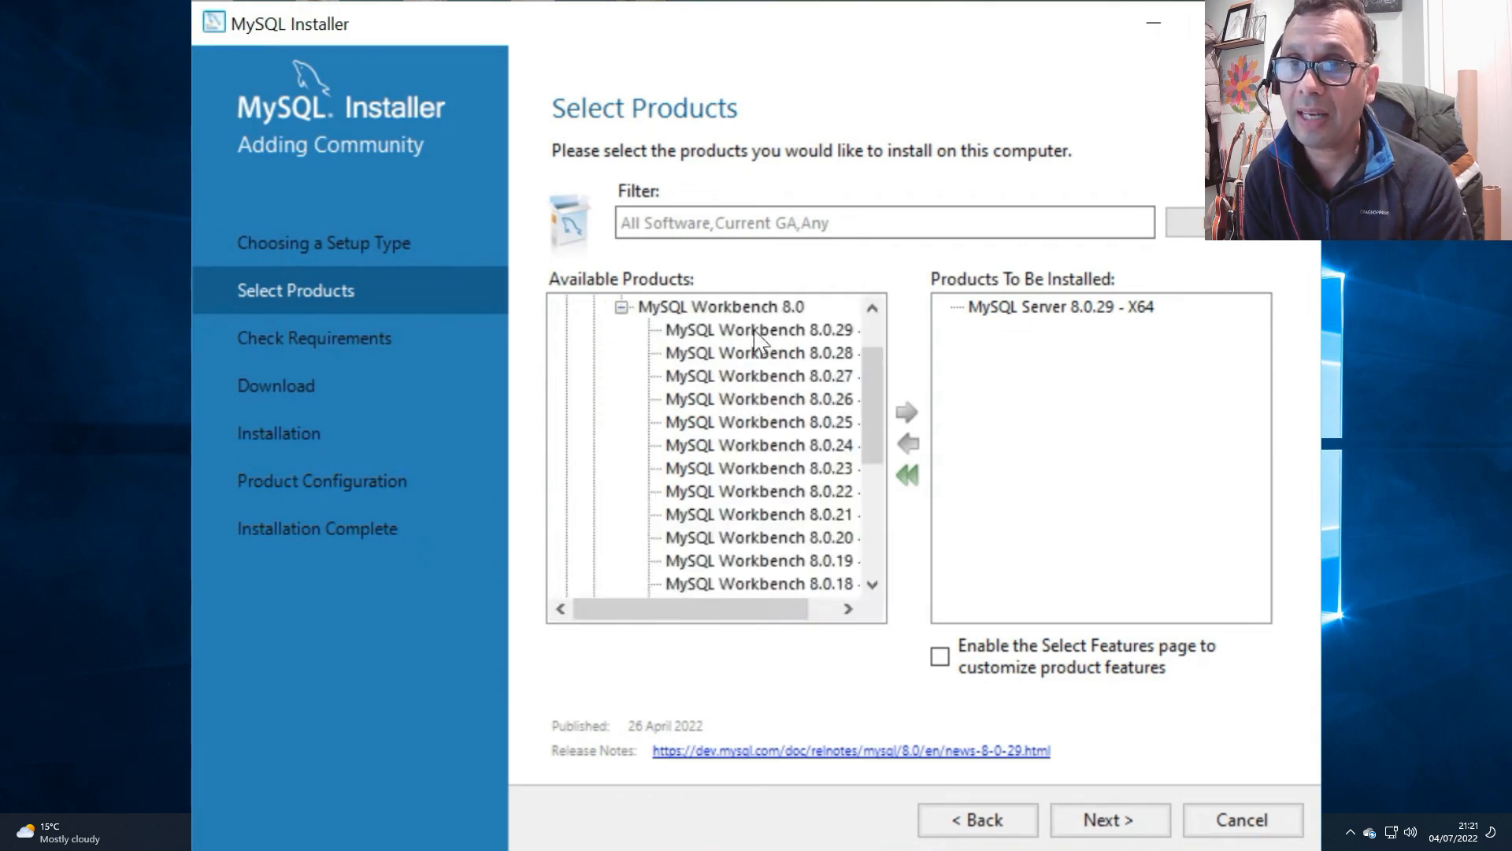
{"action": "left_click", "coordinate": [754, 334]}
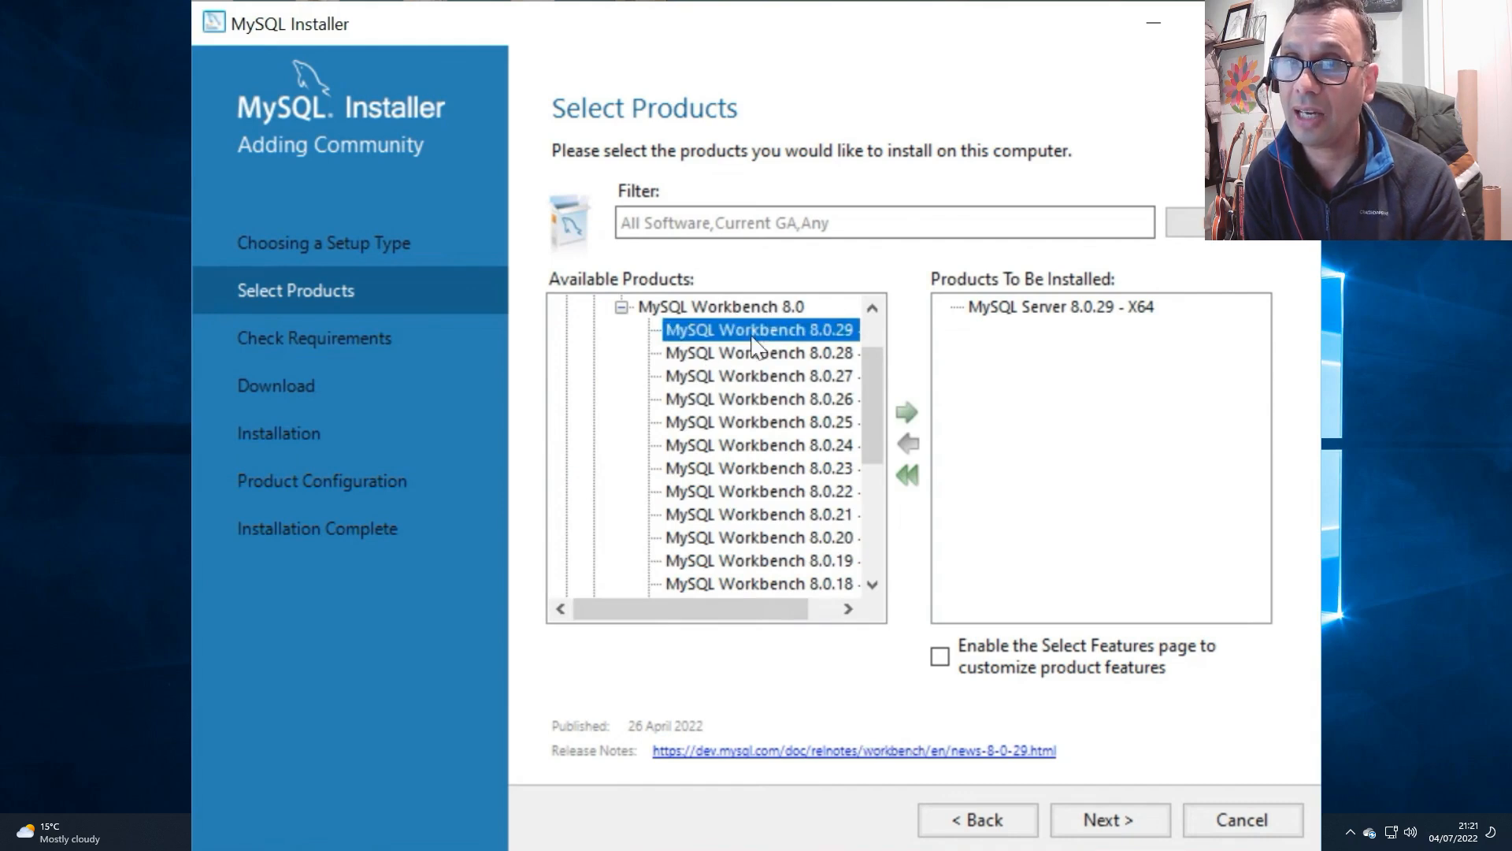
{"action": "double_click", "coordinate": [763, 329]}
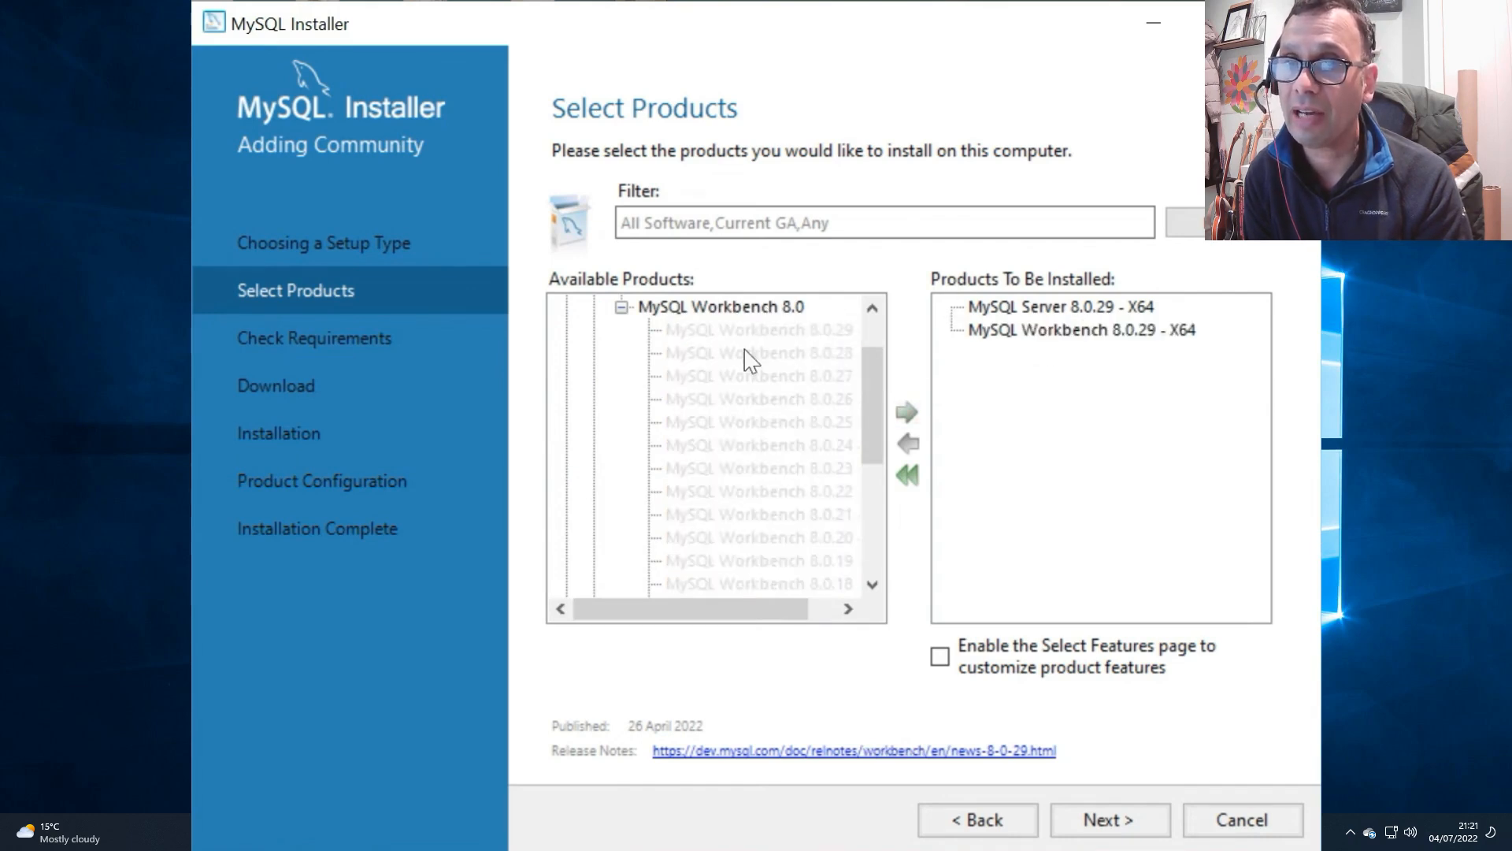
Step: Collapse the MySQL Workbench versions and add MySQL Shell 8.0.29 - X64 from Applications to the installation list
{"action": "scroll", "coordinate": [679, 379], "scroll_direction": "up", "scroll_amount": 1}
{"action": "left_click", "coordinate": [593, 353]}
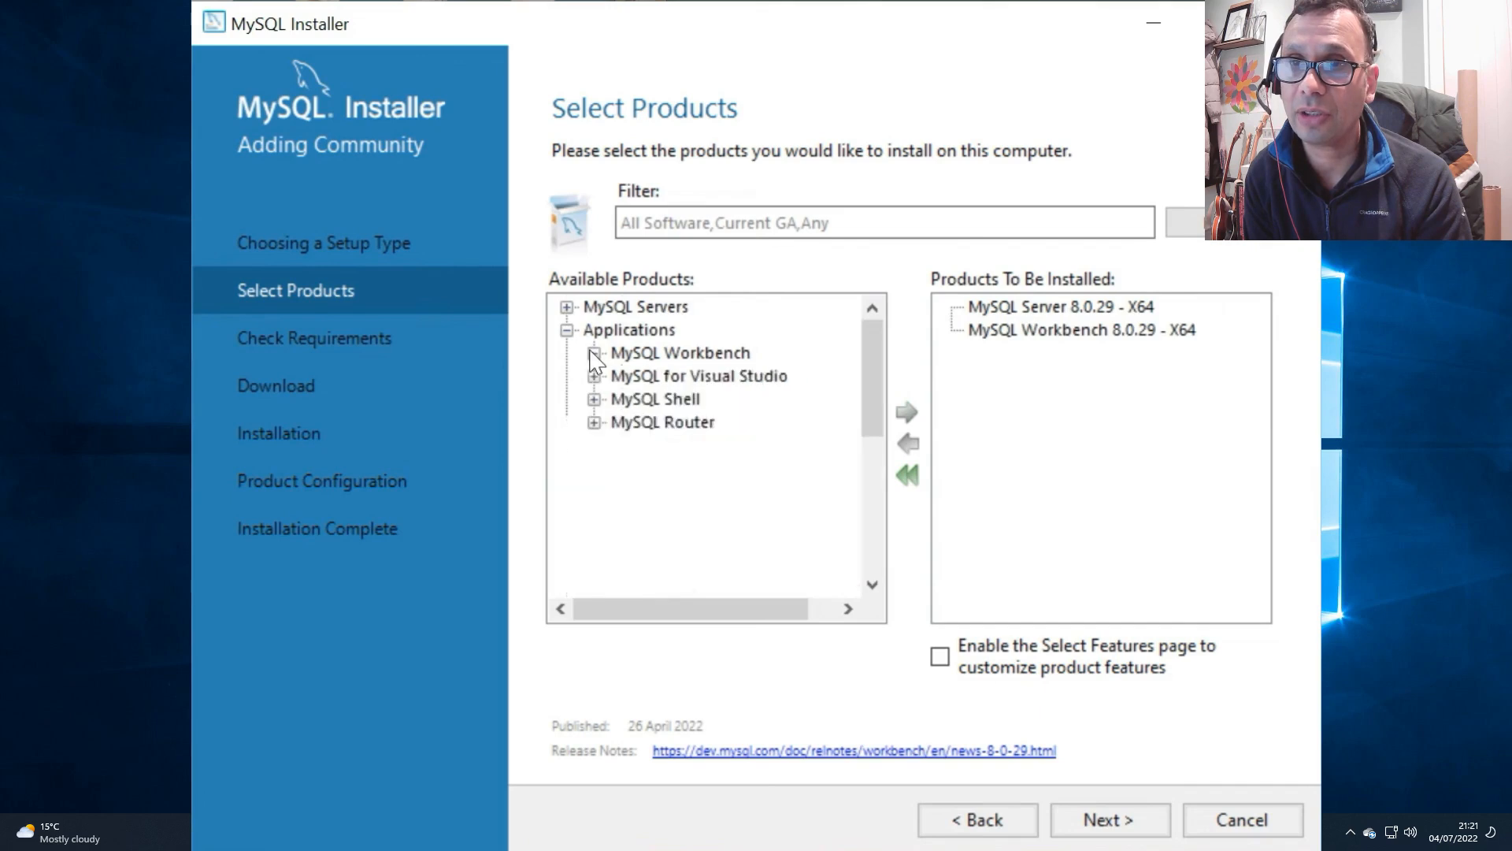
{"action": "left_click", "coordinate": [594, 399]}
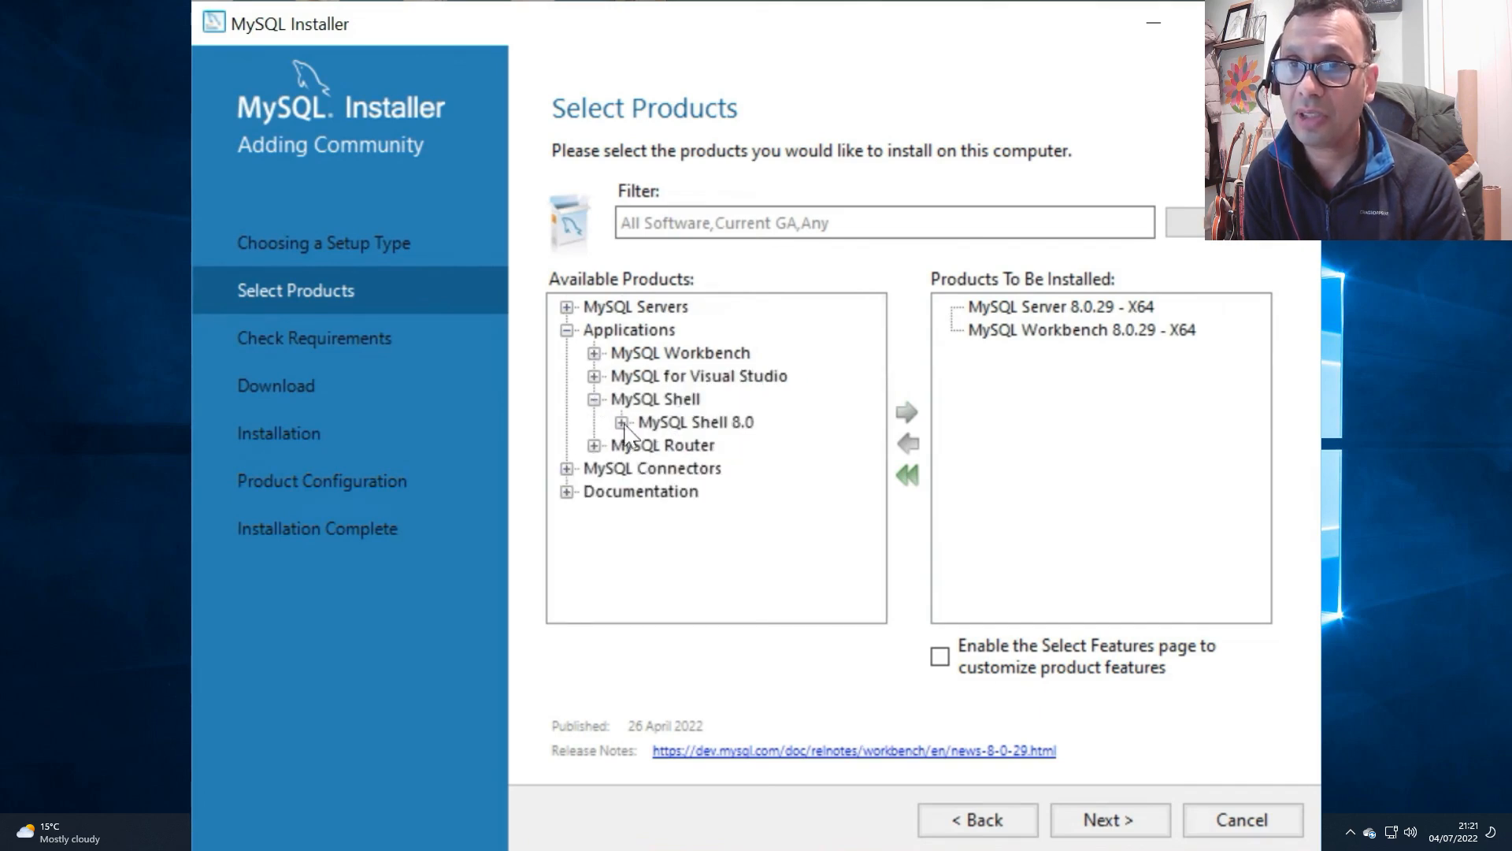
{"action": "left_click", "coordinate": [621, 423]}
{"action": "left_click", "coordinate": [762, 330]}
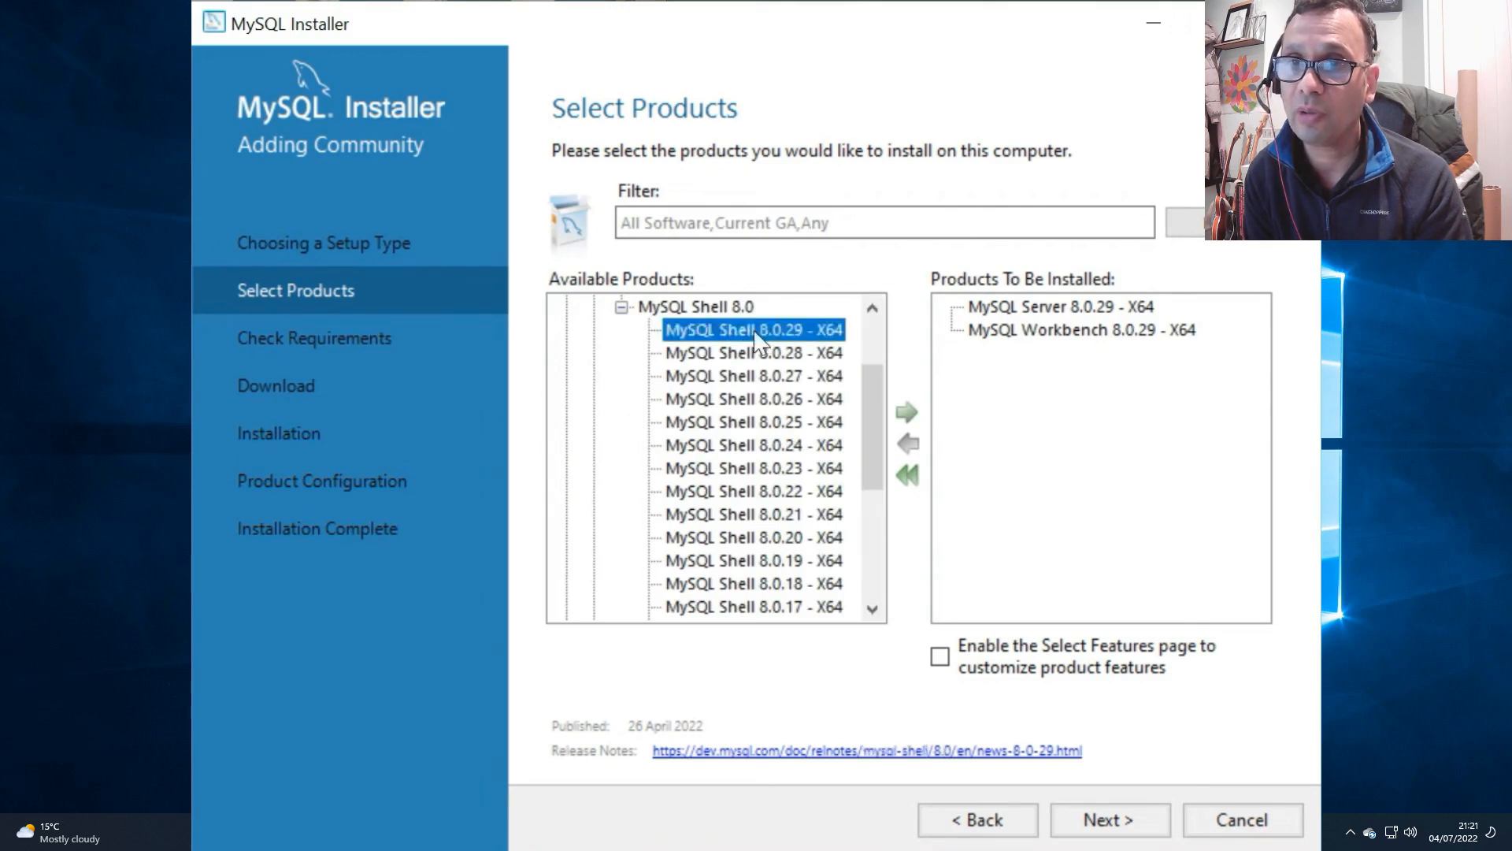
{"action": "left_click_drag", "start_coordinate": [762, 332], "coordinate": [1022, 330]}
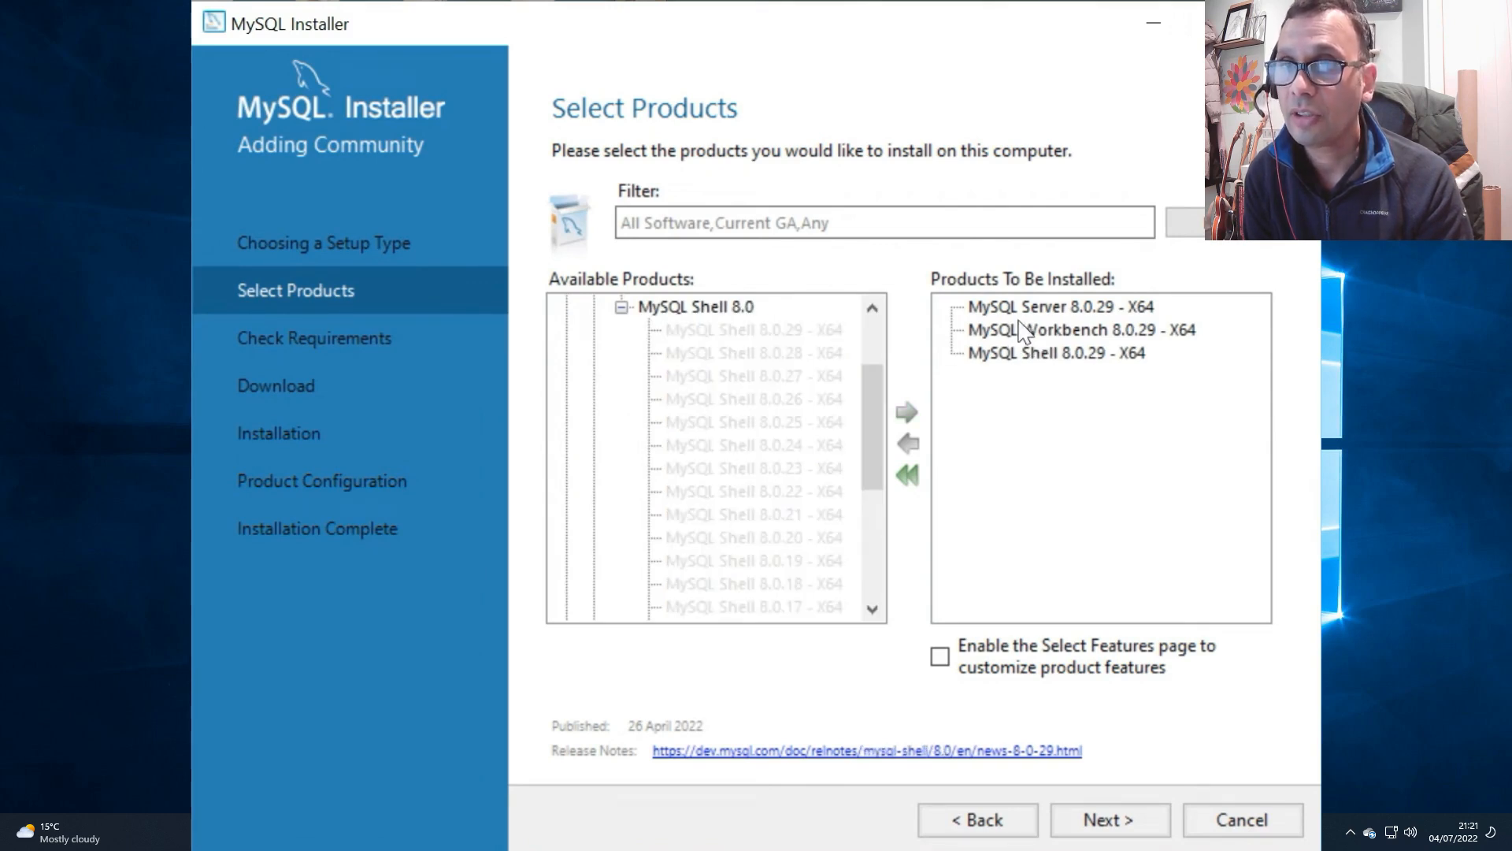
Step: Resolve the failing requirements by installing the Microsoft Visual C++ 2015-2019 Redistributable (x64), agreeing to its license terms
{"action": "left_click", "coordinate": [1111, 820]}
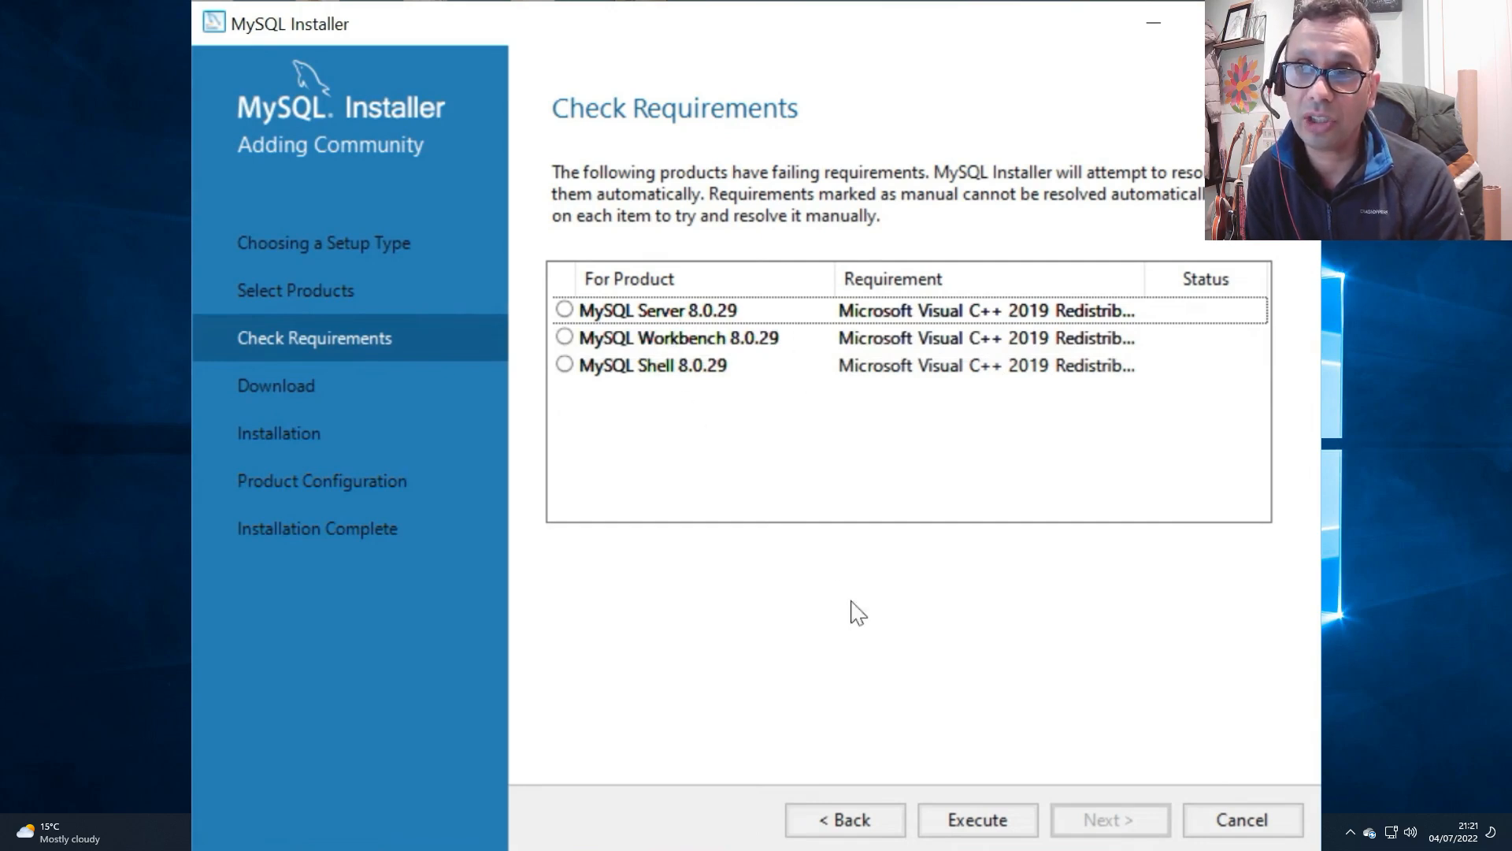
{"action": "left_click", "coordinate": [965, 819]}
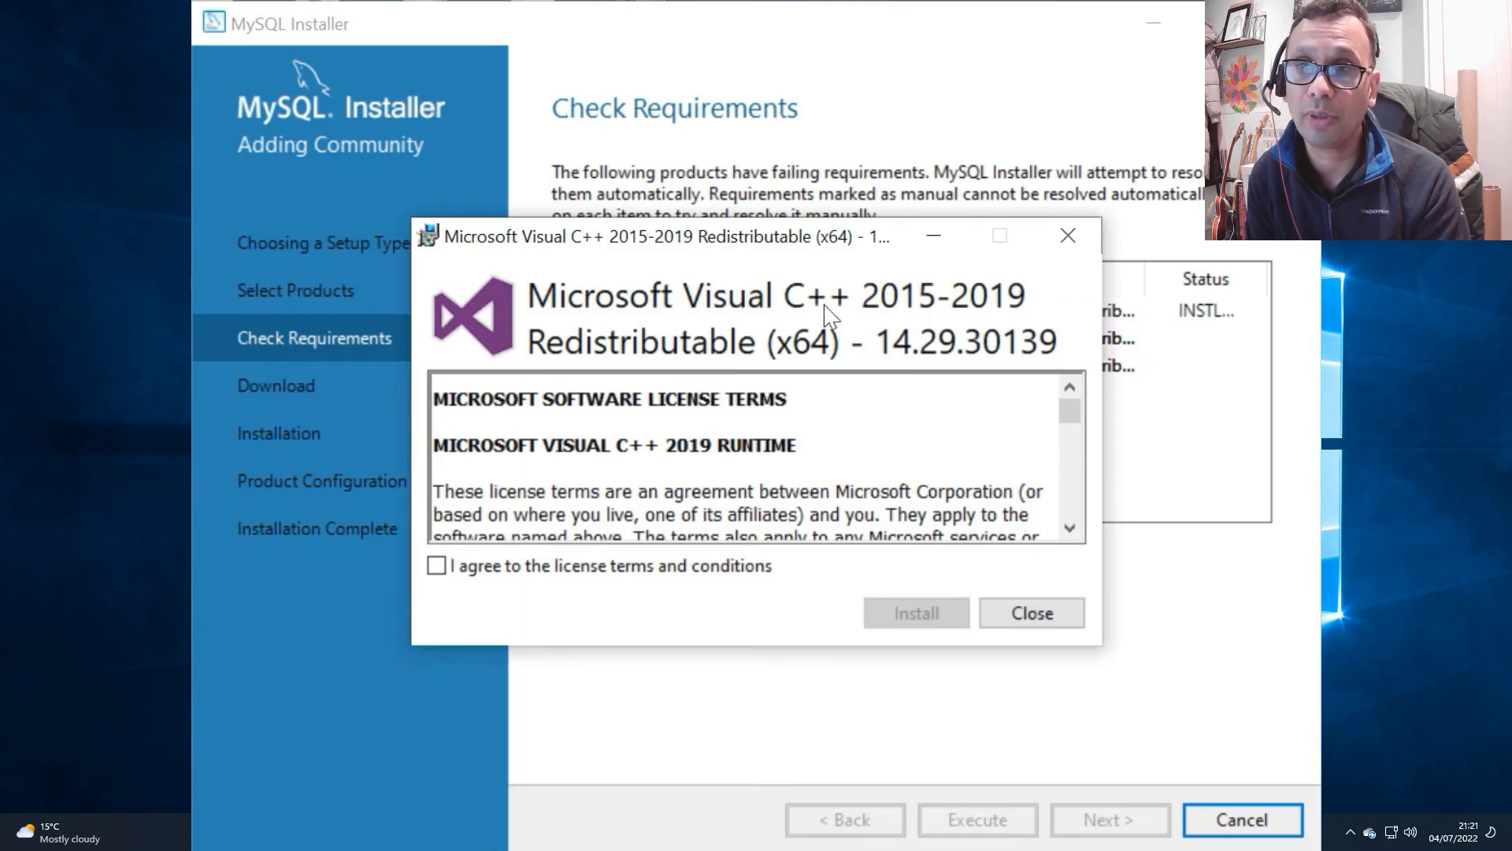
{"action": "left_click", "coordinate": [437, 567]}
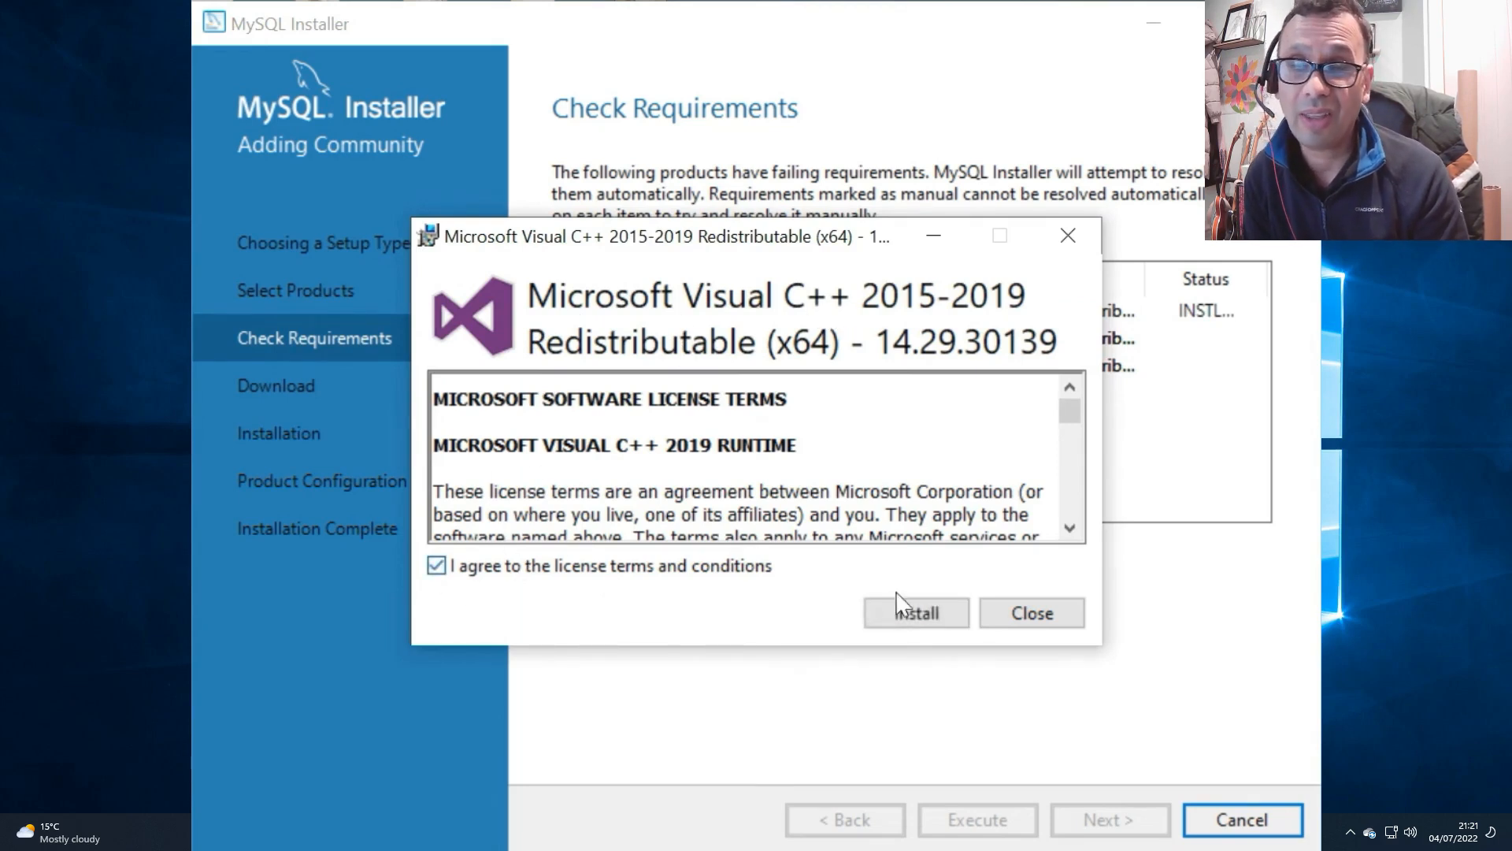
{"action": "left_click", "coordinate": [929, 622]}
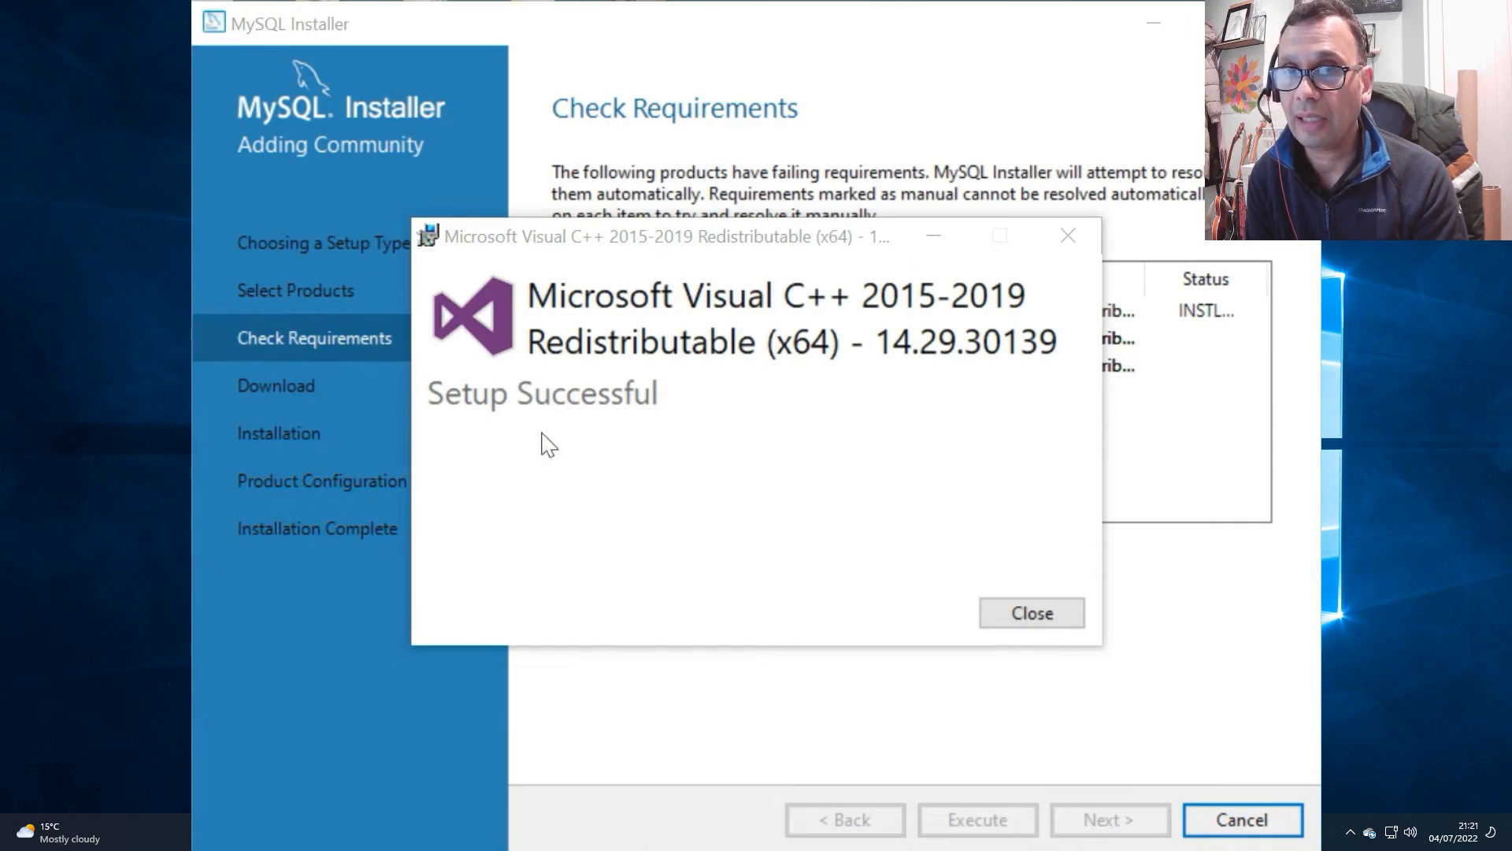
{"action": "left_click", "coordinate": [1048, 613]}
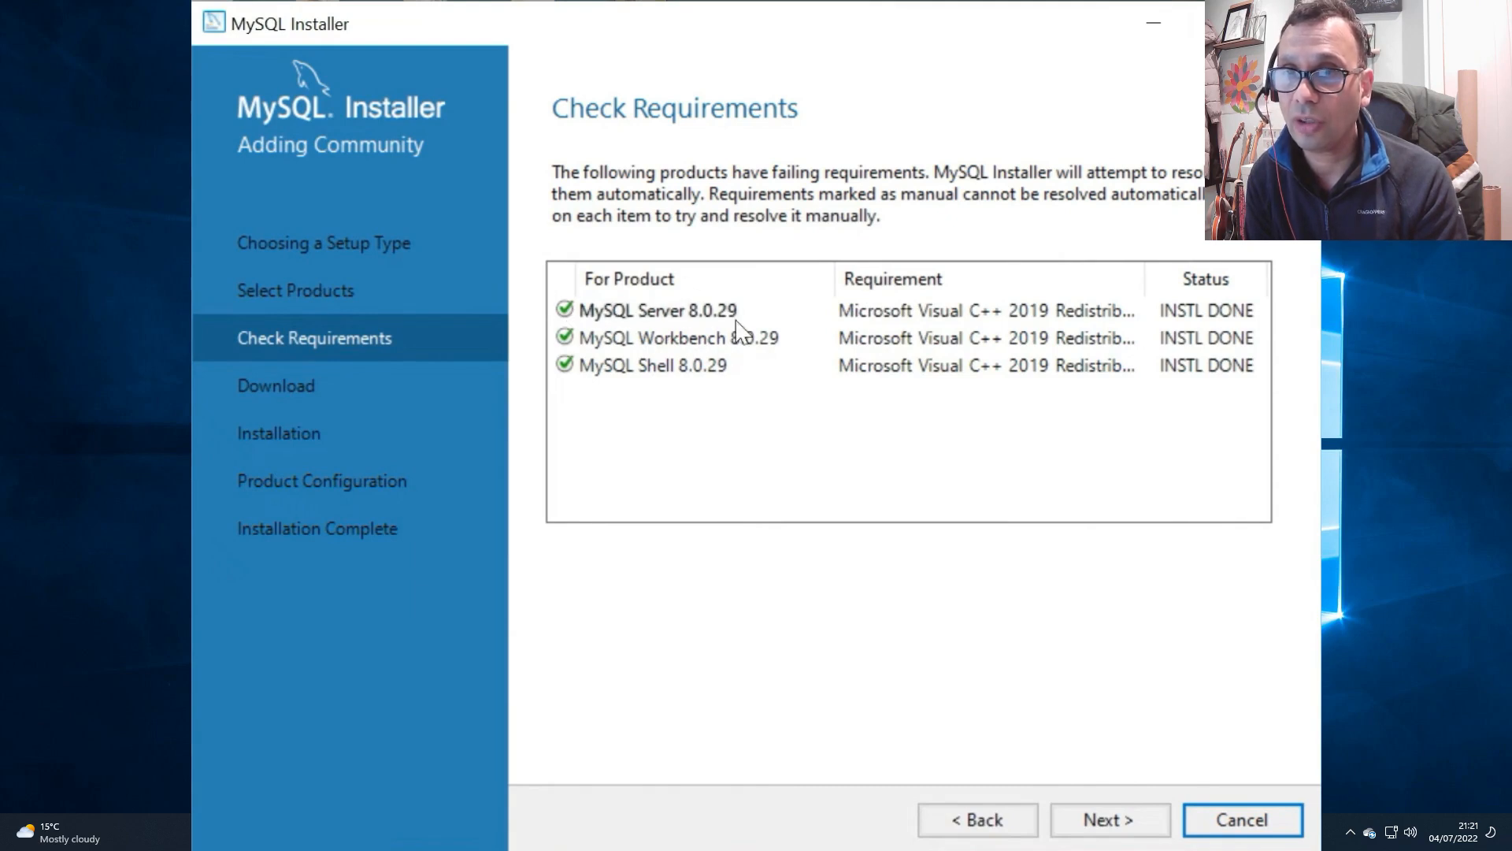
Step: Download and install MySQL Server, MySQL Workbench and MySQL Shell 8.0.29
{"action": "left_click", "coordinate": [1111, 820]}
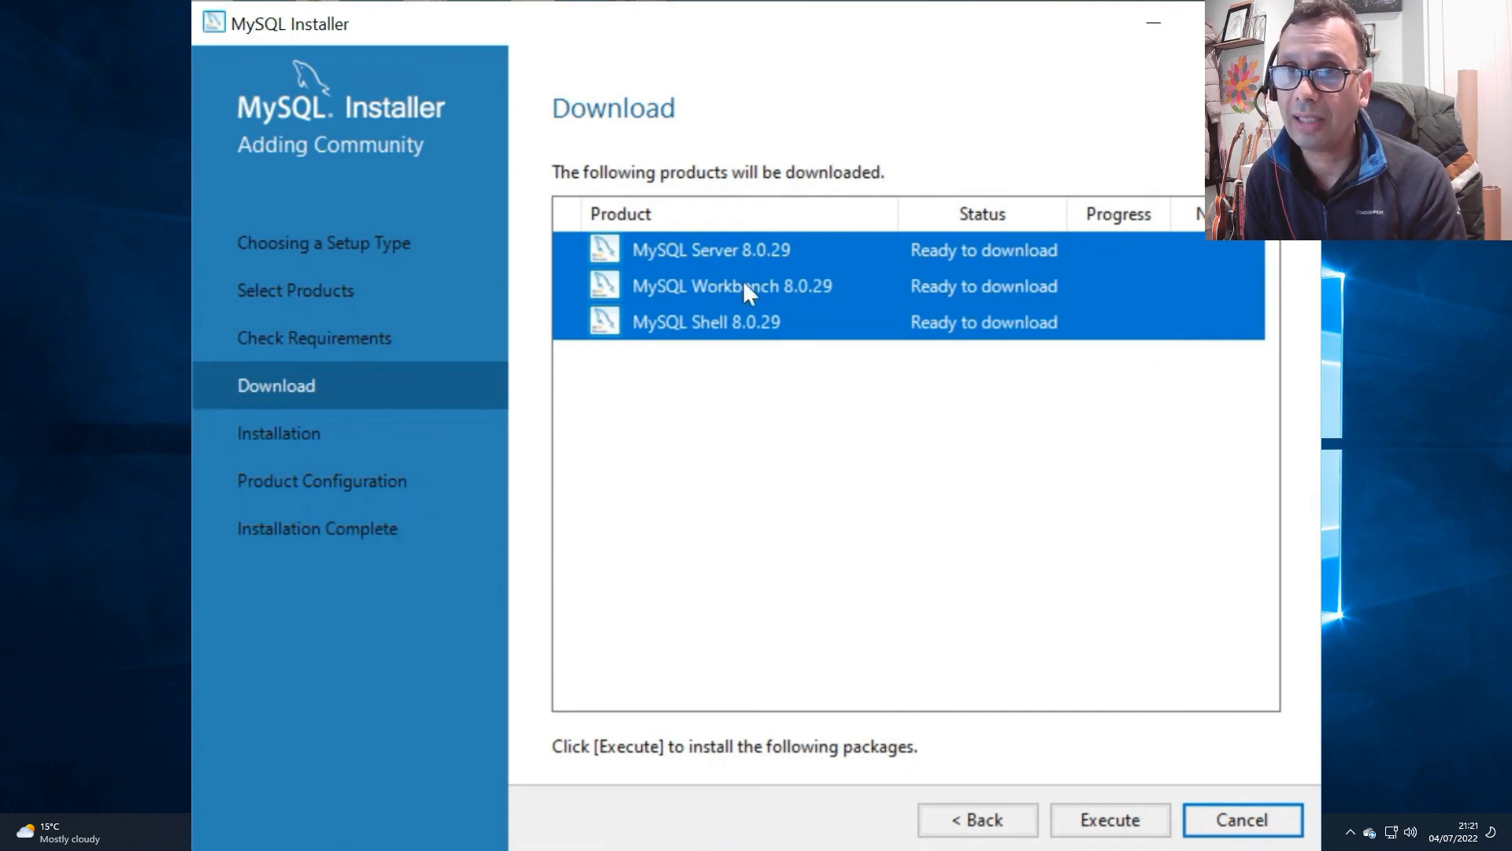
{"action": "left_click", "coordinate": [1111, 819]}
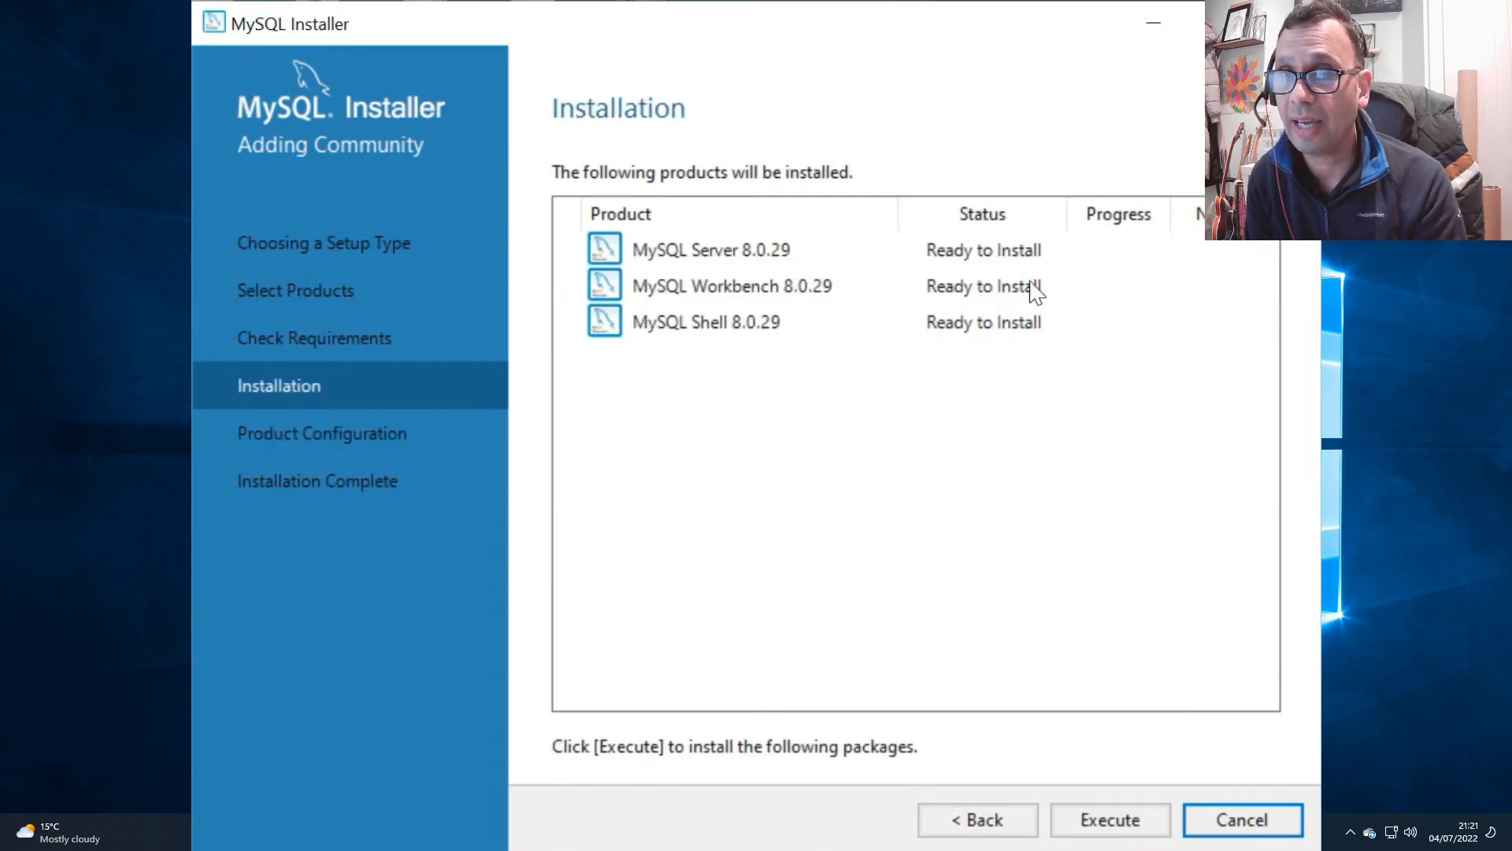
{"action": "left_click", "coordinate": [1110, 819]}
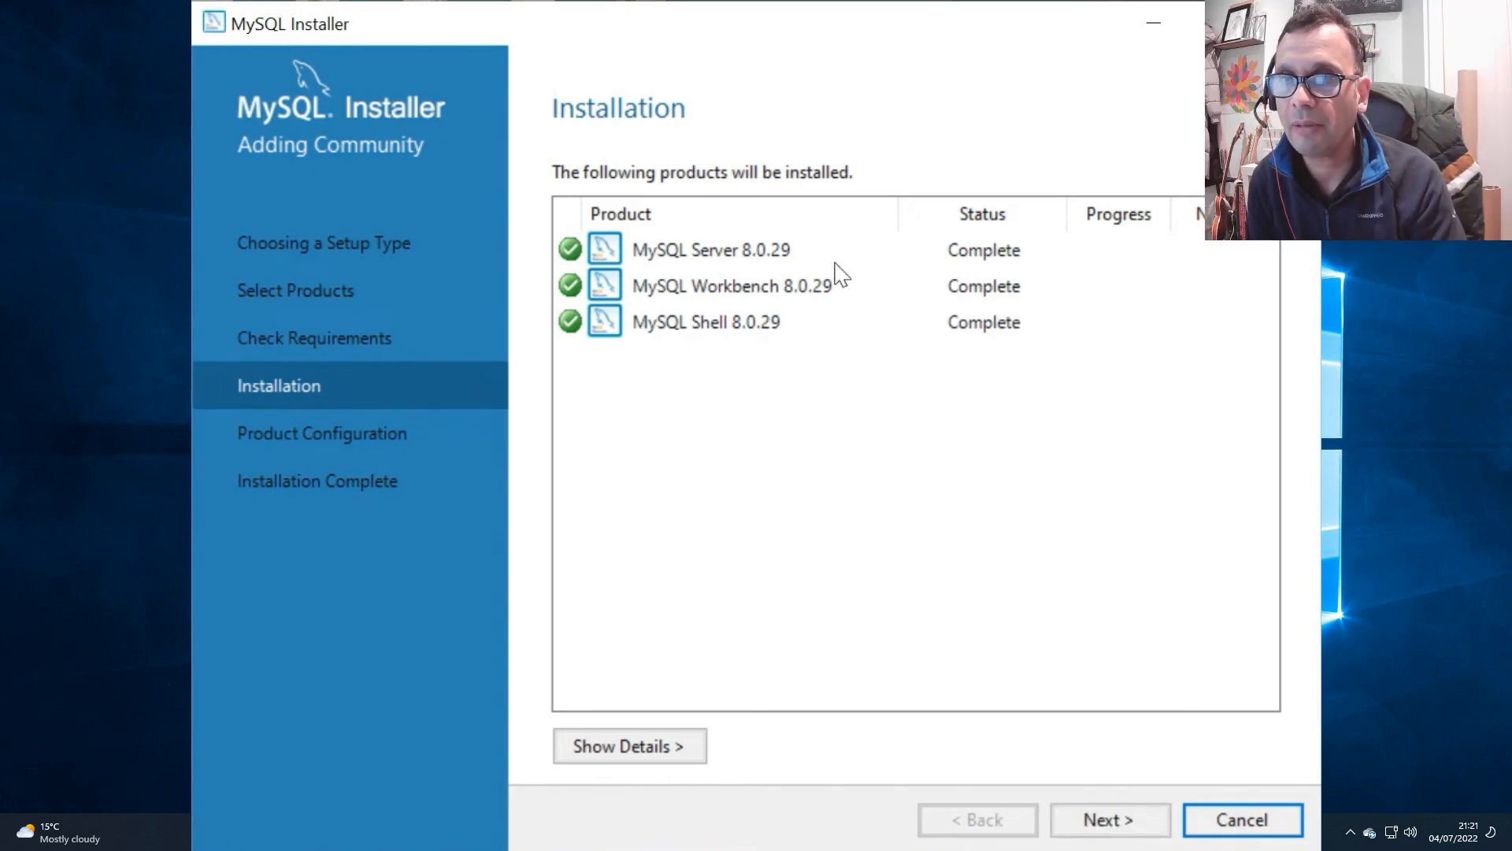
Step: Start configuring MySQL Server, keeping the Development Computer type with TCP/IP port 3306 and strong password encryption for authentication
{"action": "left_click", "coordinate": [1112, 820]}
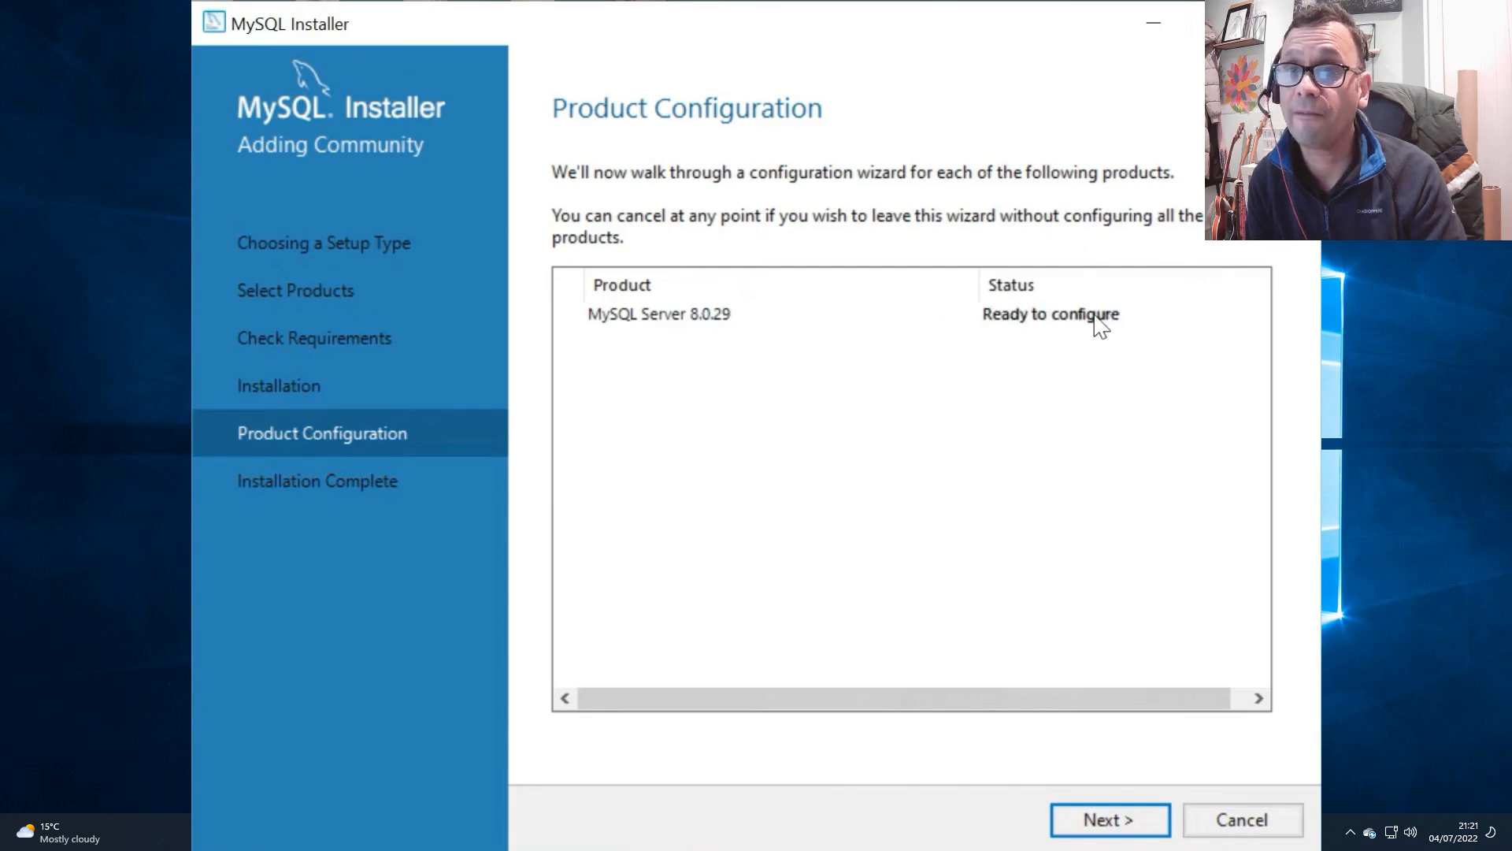
{"action": "left_click", "coordinate": [1100, 819]}
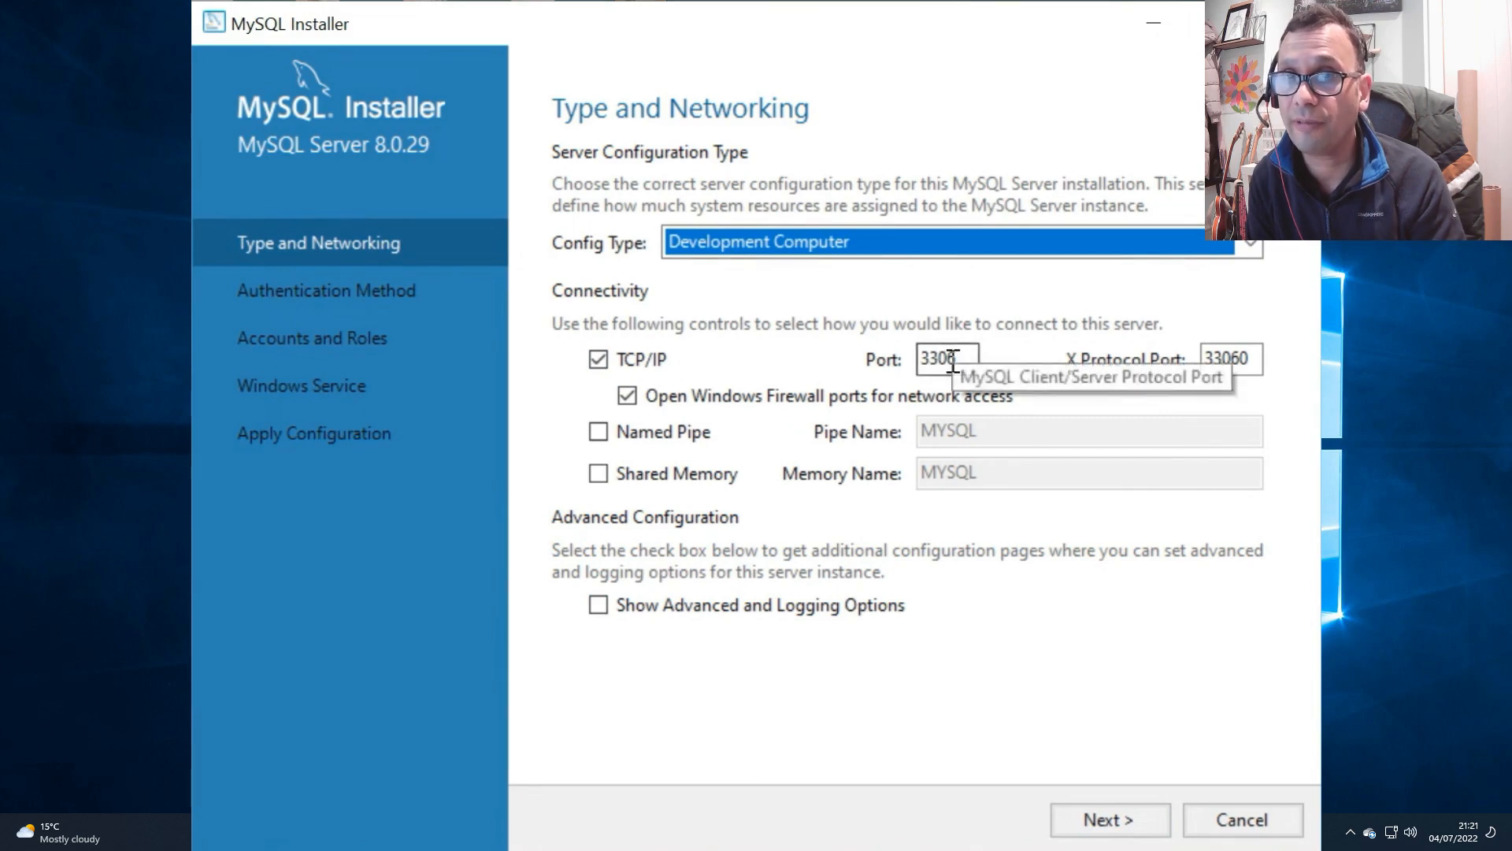
{"action": "key", "text": "Return"}
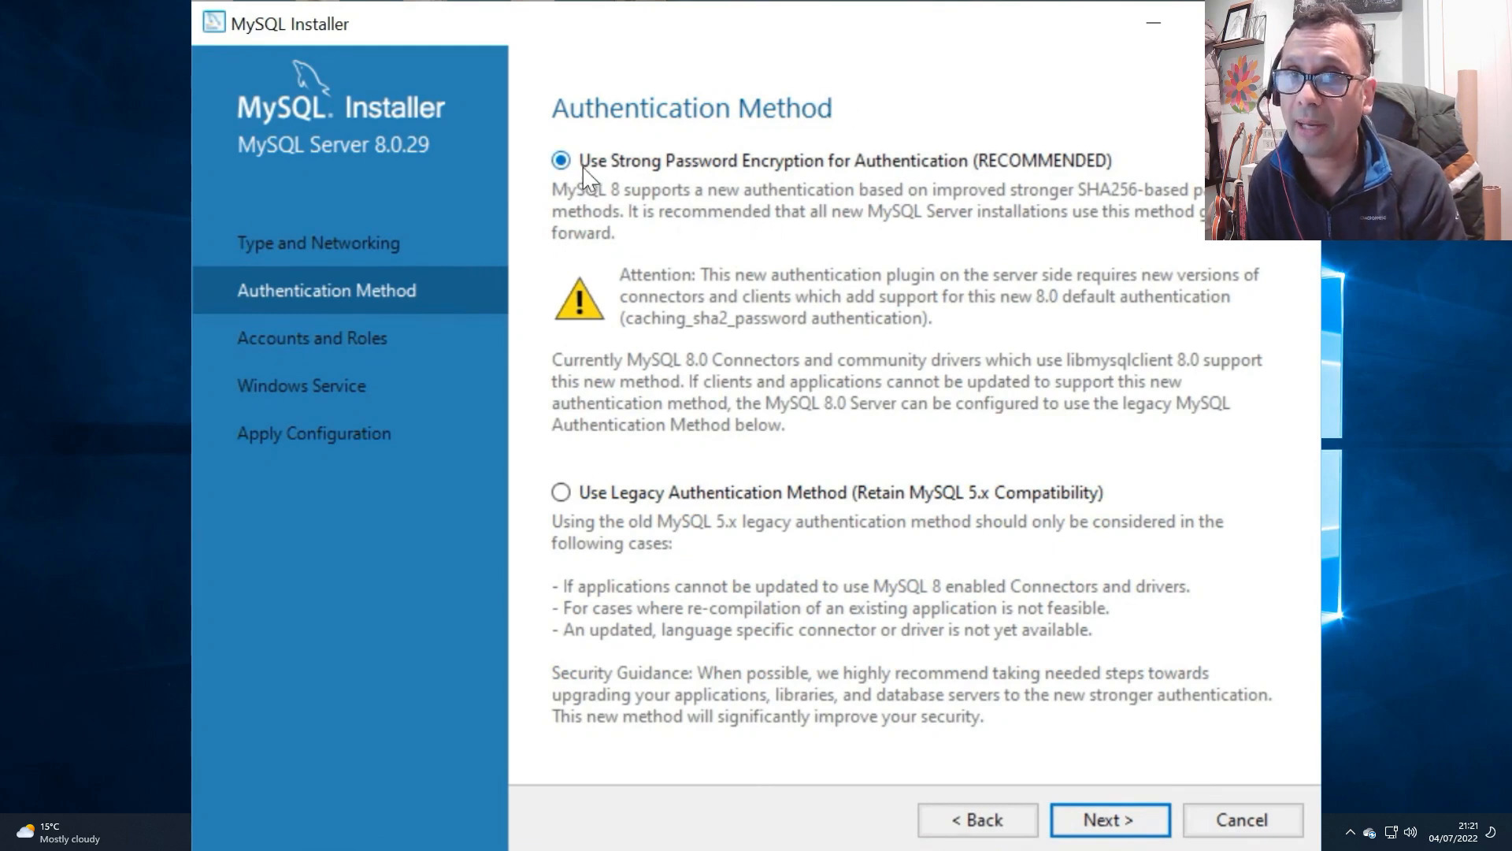
{"action": "left_click", "coordinate": [1110, 820]}
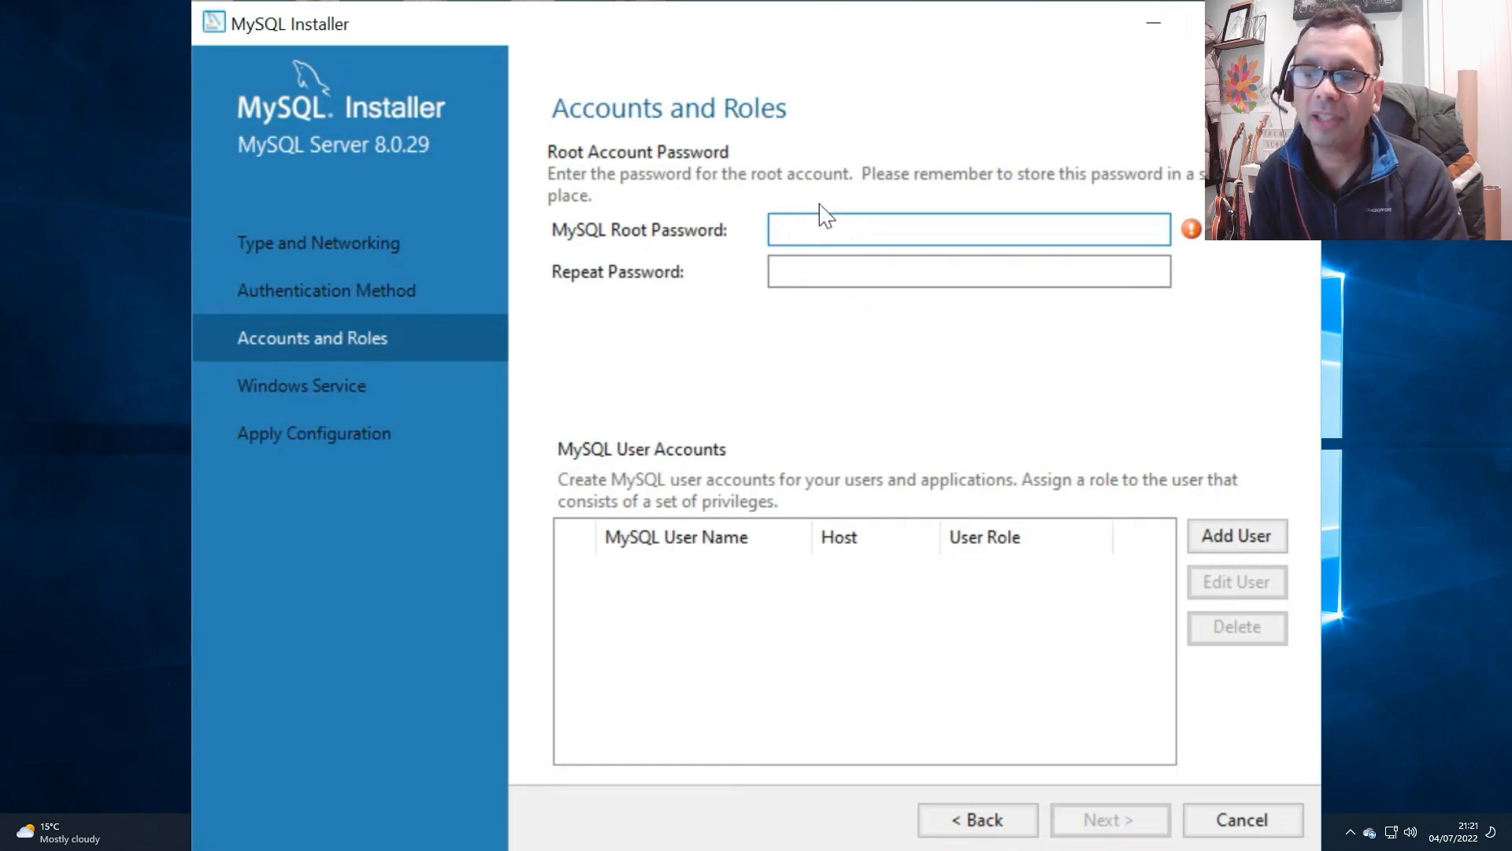
Step: Set and repeat the MySQL root account password, without adding any other user accounts
{"action": "key", "text": "Tab"}
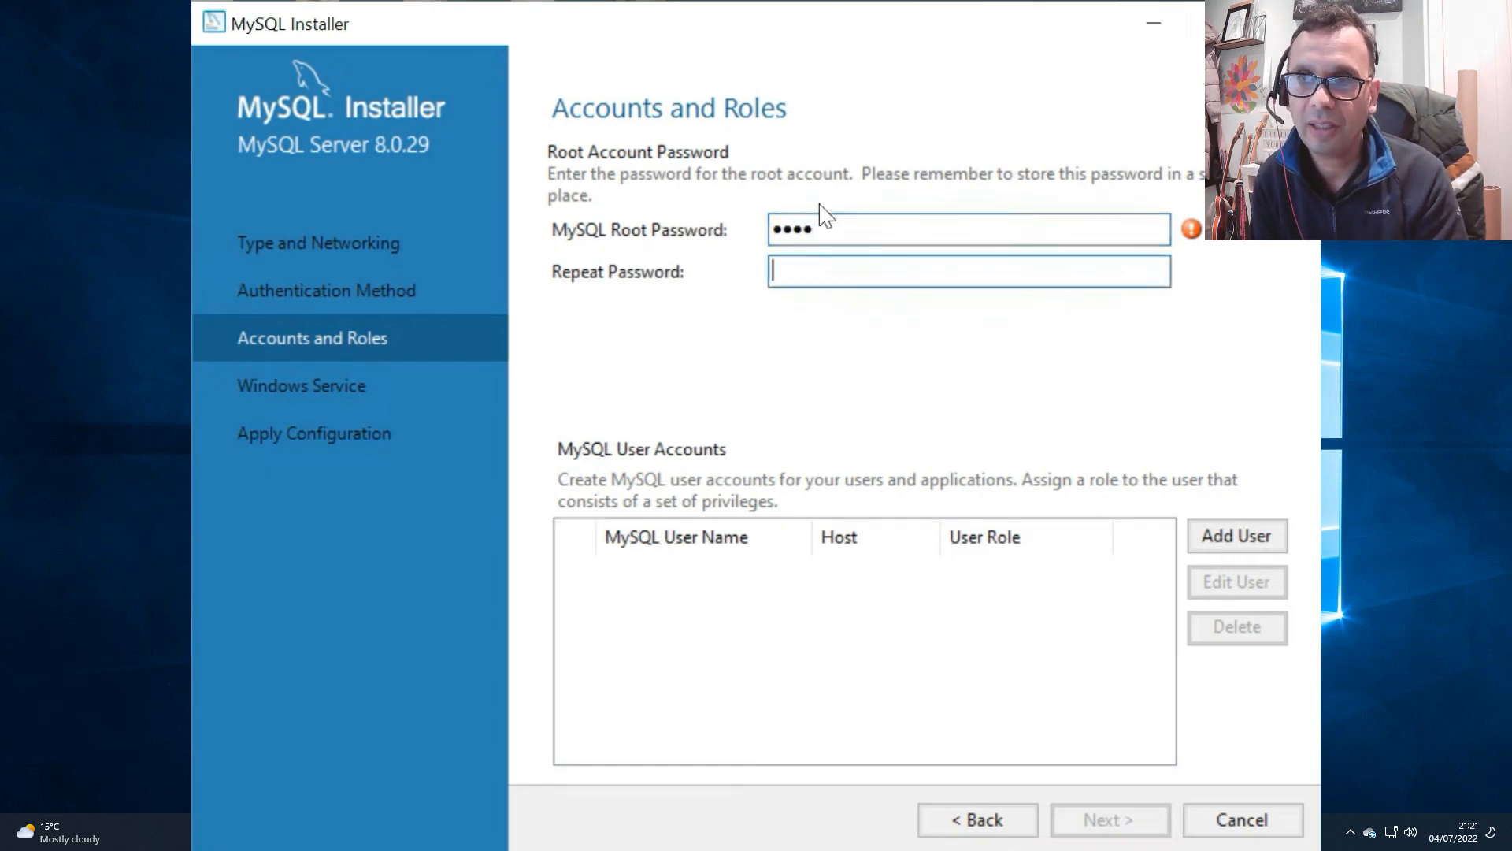
{"action": "key", "text": "shift+Tab"}
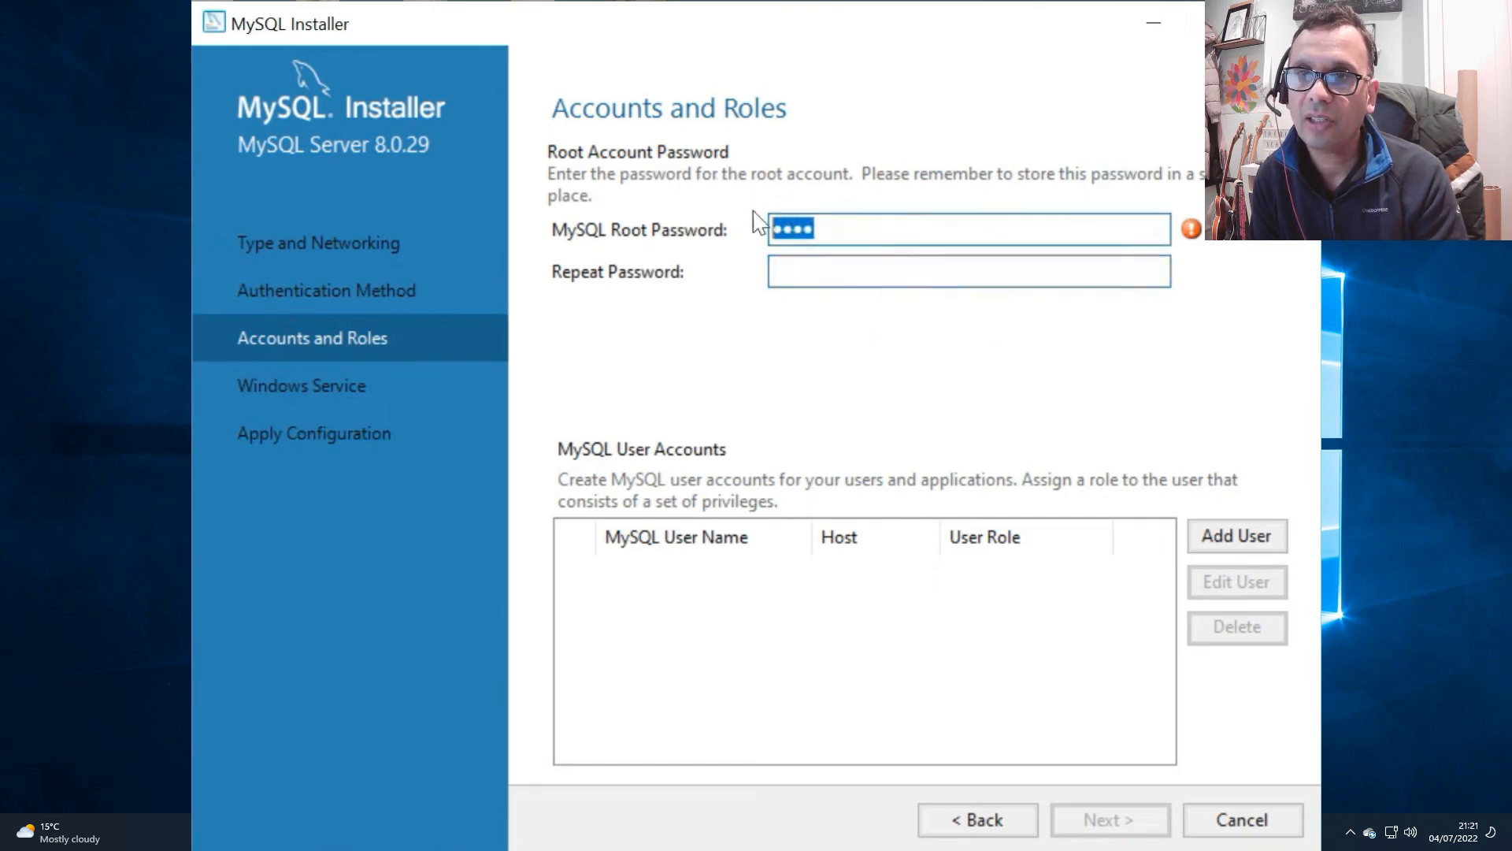
{"action": "type", "text": "••"}
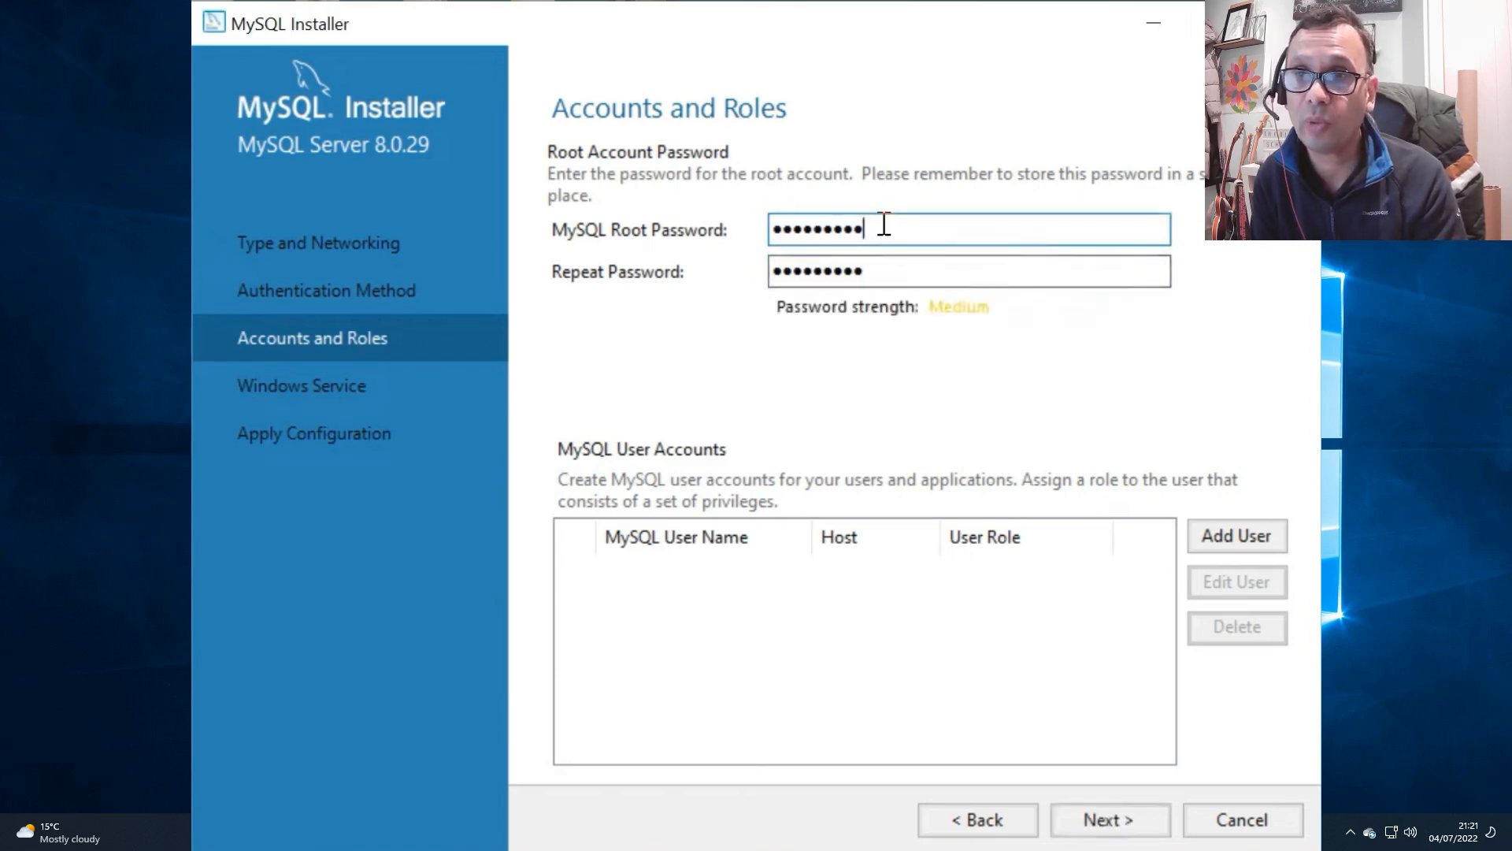
{"action": "left_click_drag", "start_coordinate": [874, 278], "coordinate": [800, 258]}
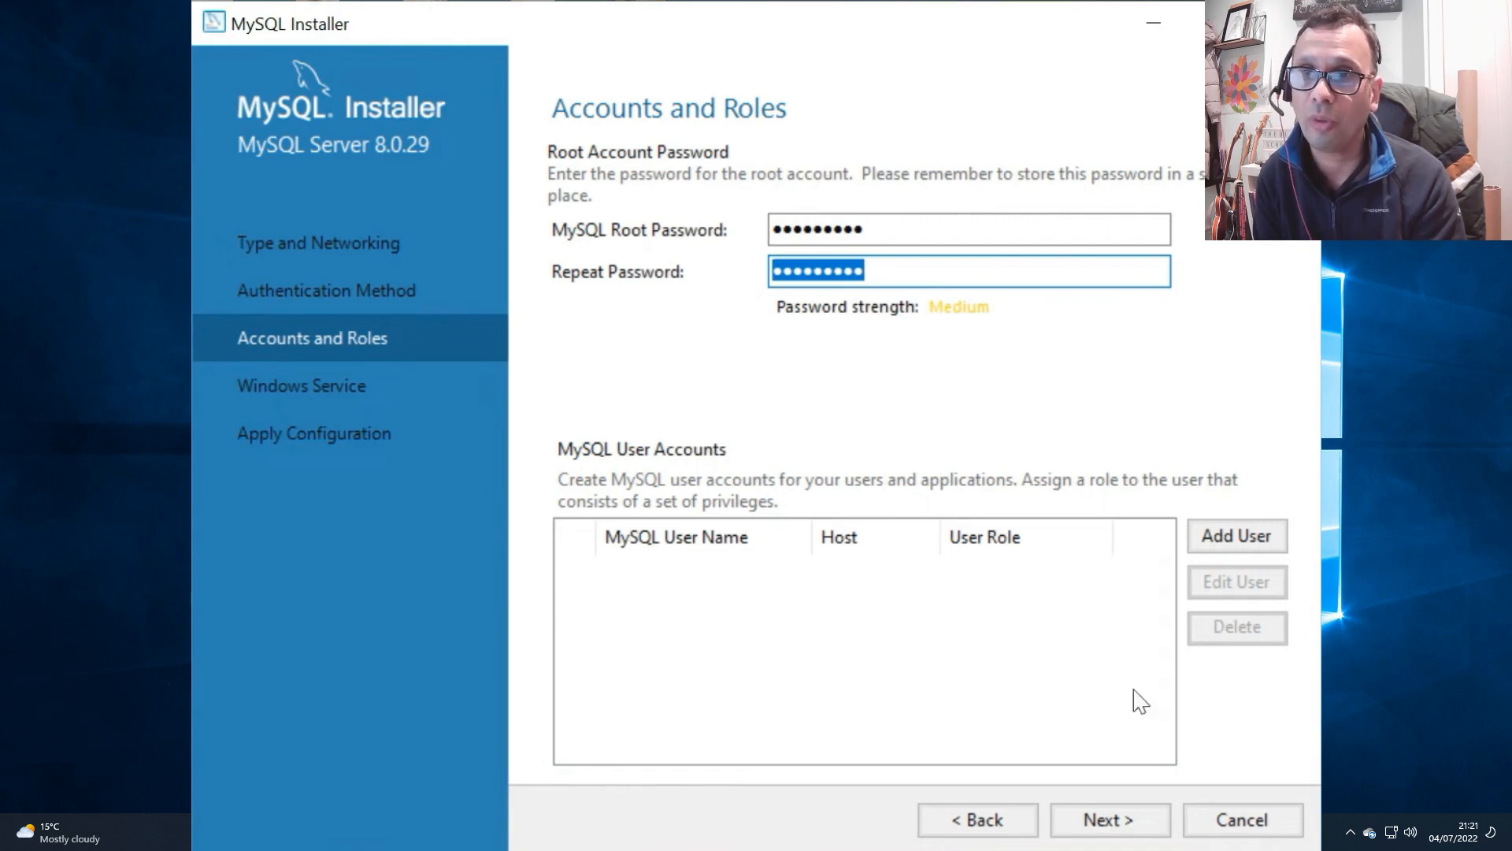
{"action": "left_click", "coordinate": [1123, 819]}
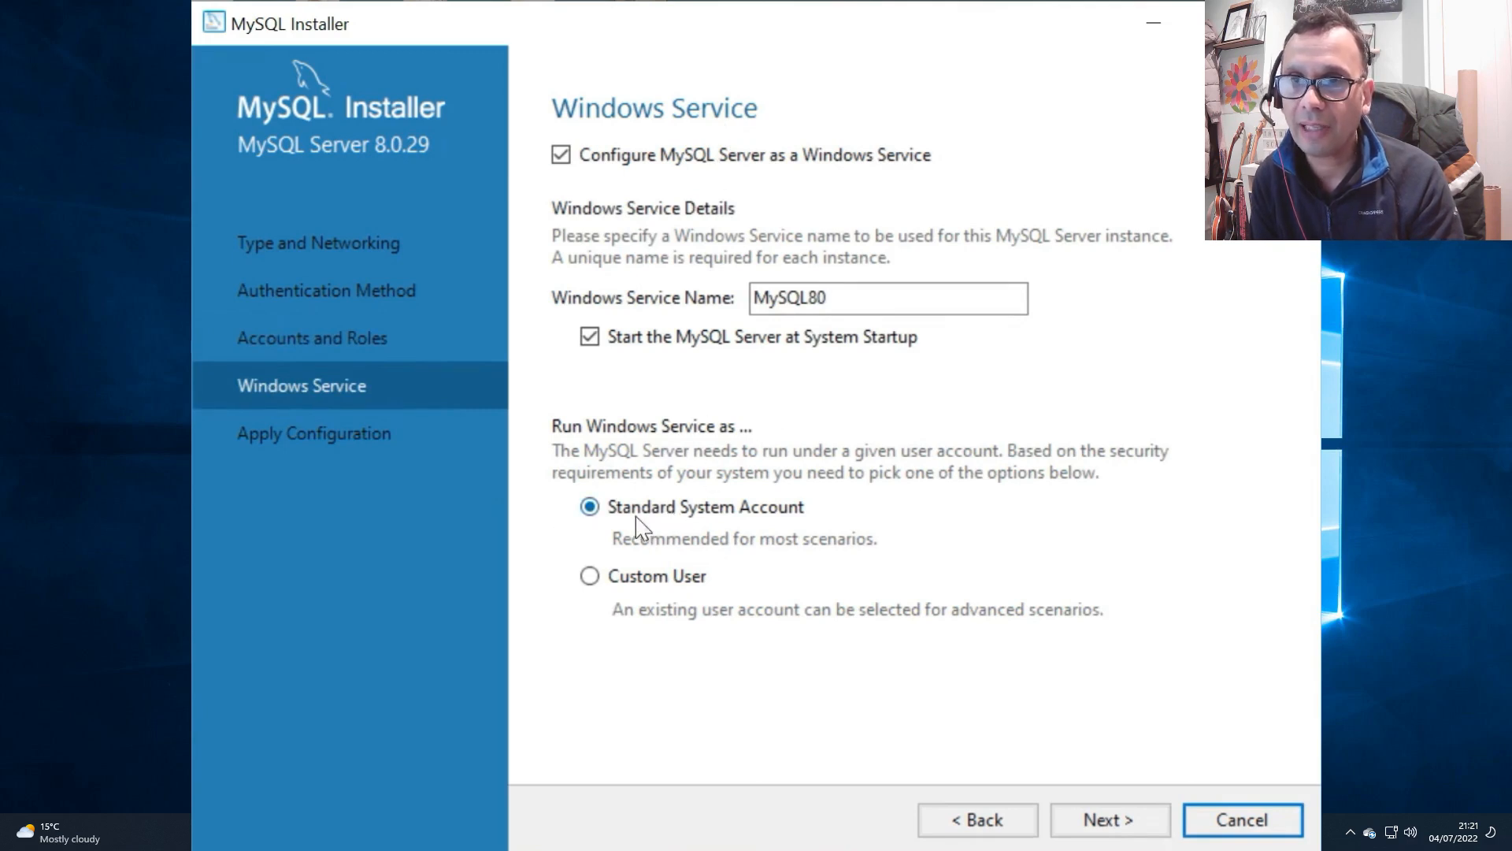
Step: Apply the server configuration, keeping the MySQL80 Windows service started at system startup under the Standard System Account
{"action": "left_click", "coordinate": [1107, 824]}
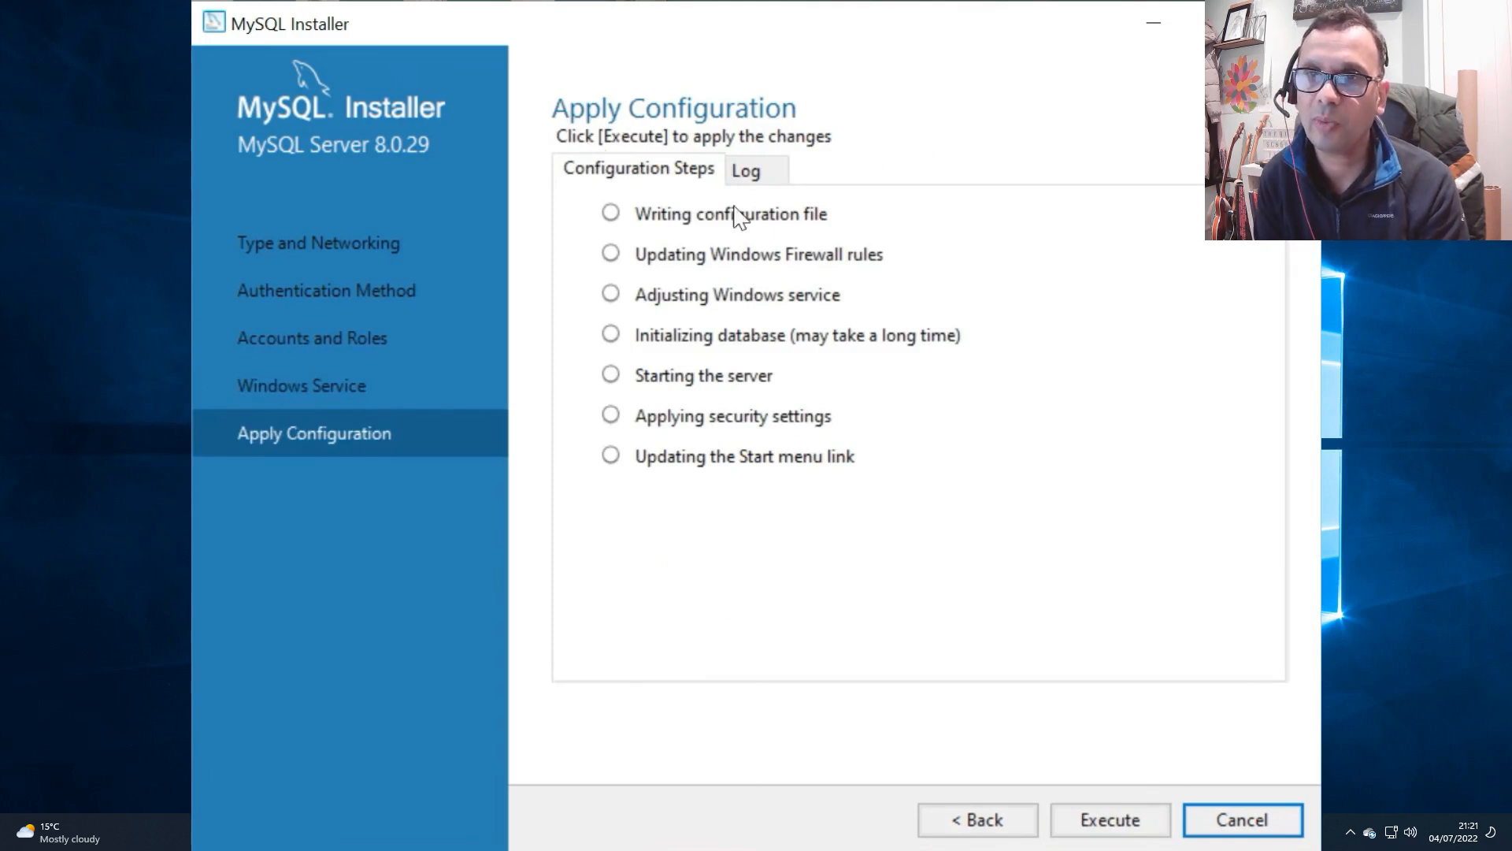
{"action": "left_click", "coordinate": [1127, 821]}
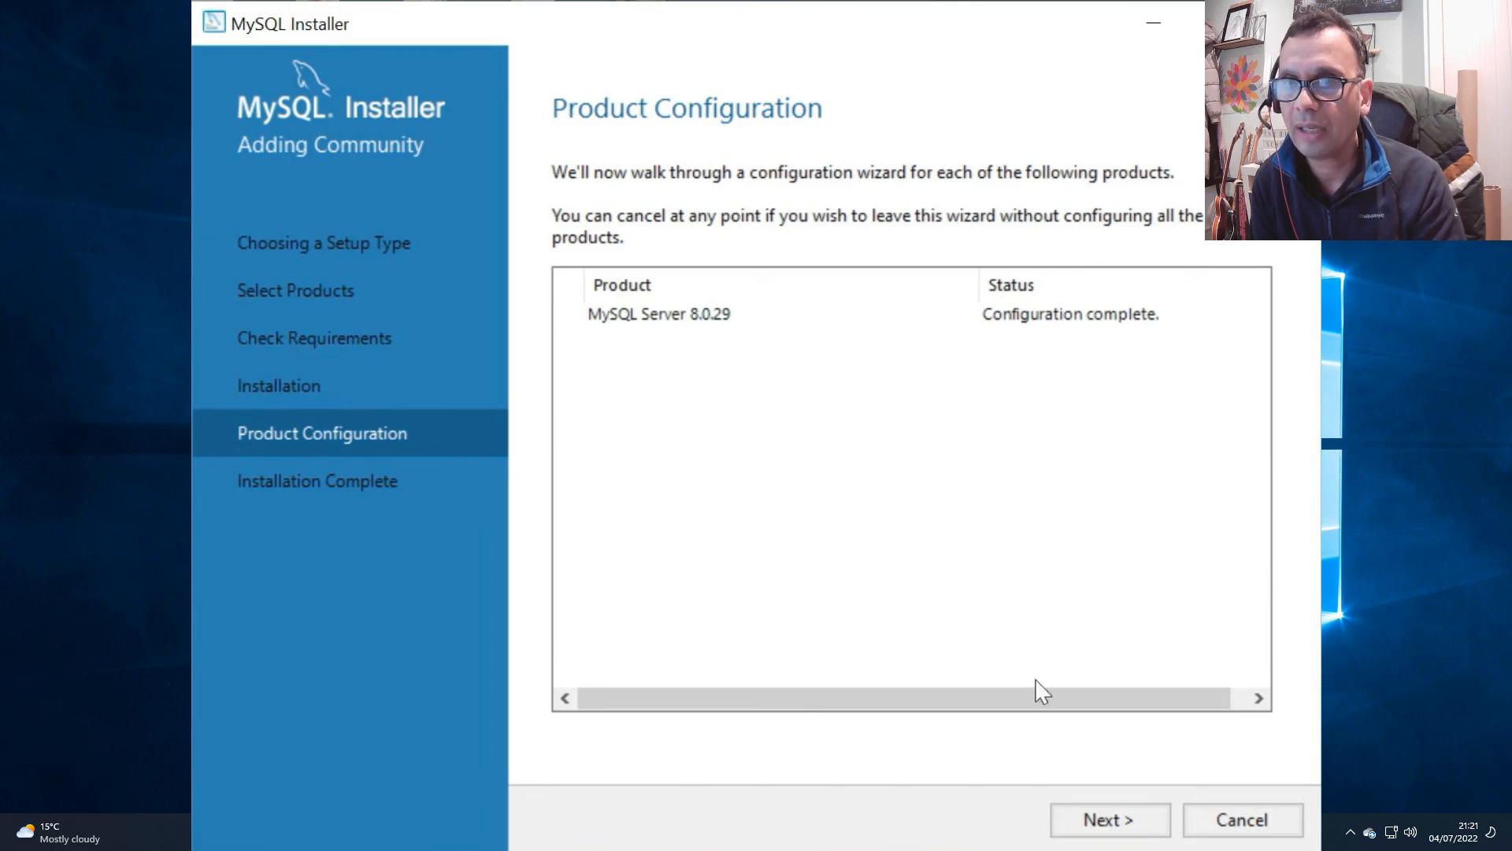
{"action": "left_click", "coordinate": [1108, 820]}
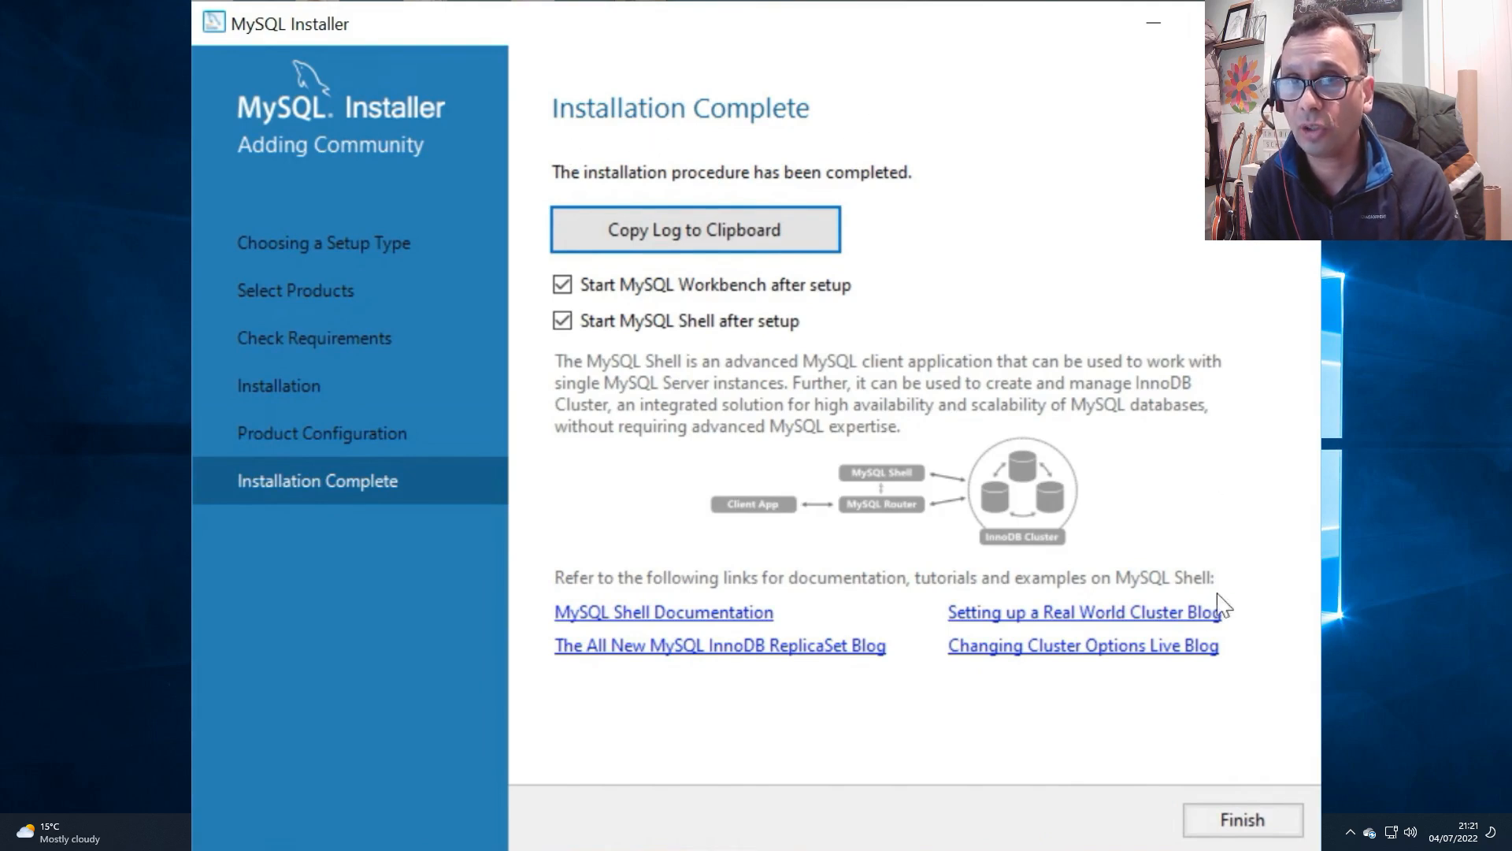
Step: Finish the installation with MySQL Workbench and MySQL Shell set to start, and minimize the MySQL Shell window
{"action": "left_click", "coordinate": [1252, 823]}
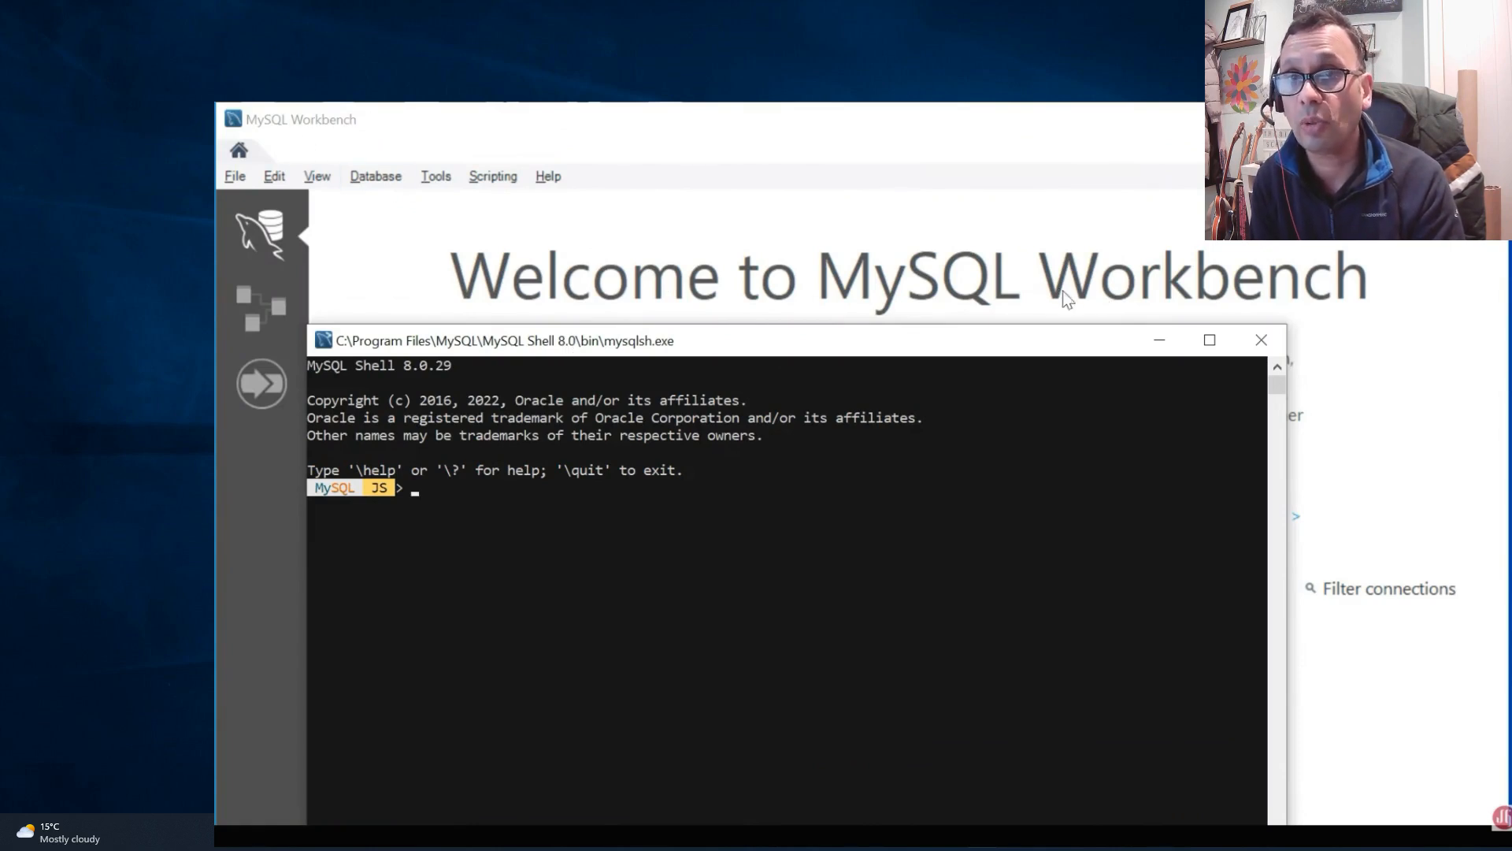
{"action": "left_click", "coordinate": [1160, 343]}
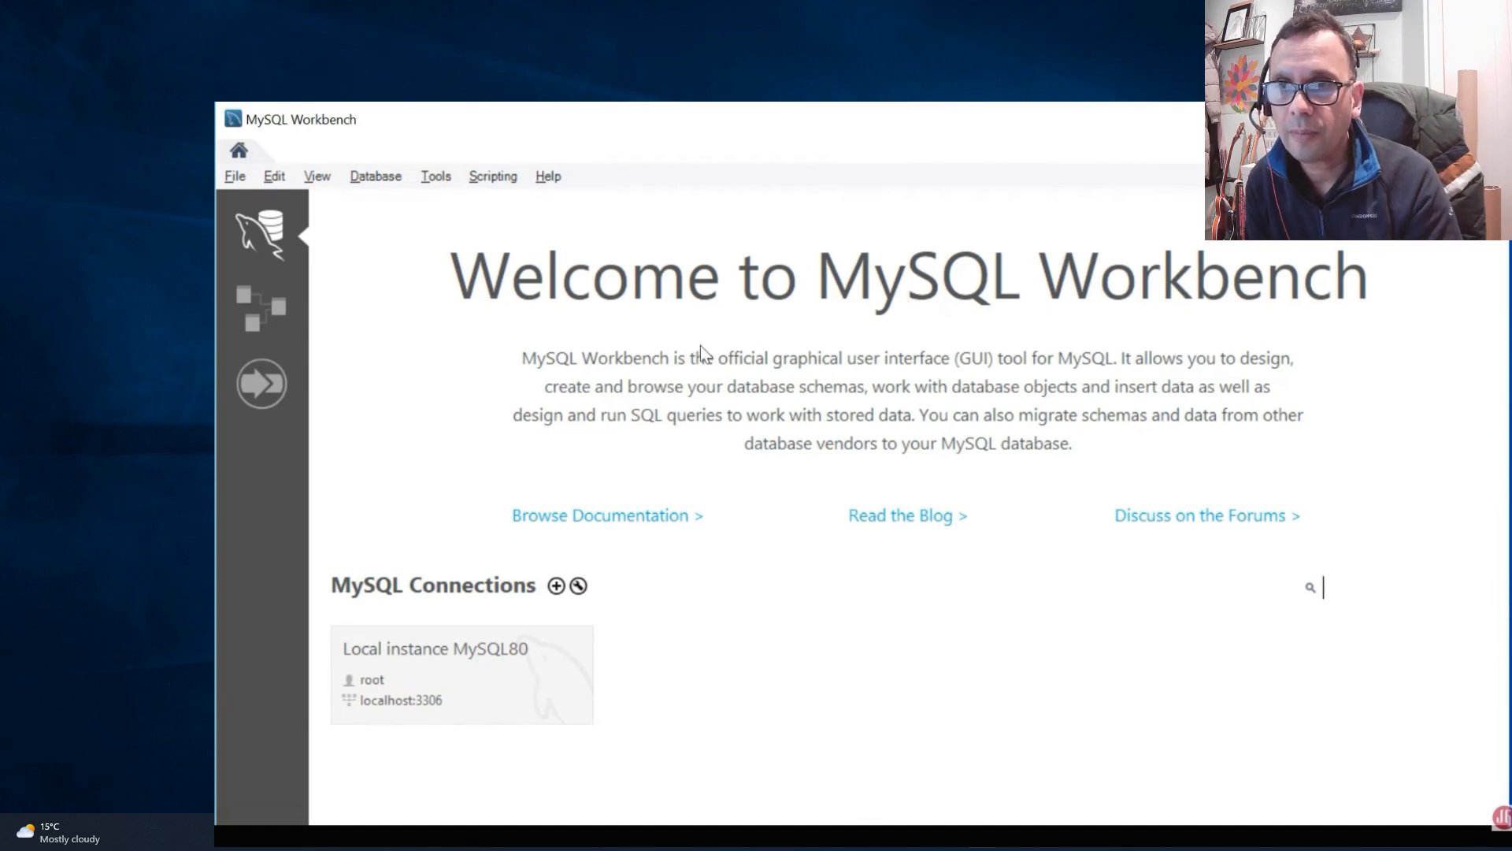
Step: Connect to Local instance MySQL80 in MySQL Workbench with the root password and save the password in the vault
{"action": "left_click", "coordinate": [477, 674]}
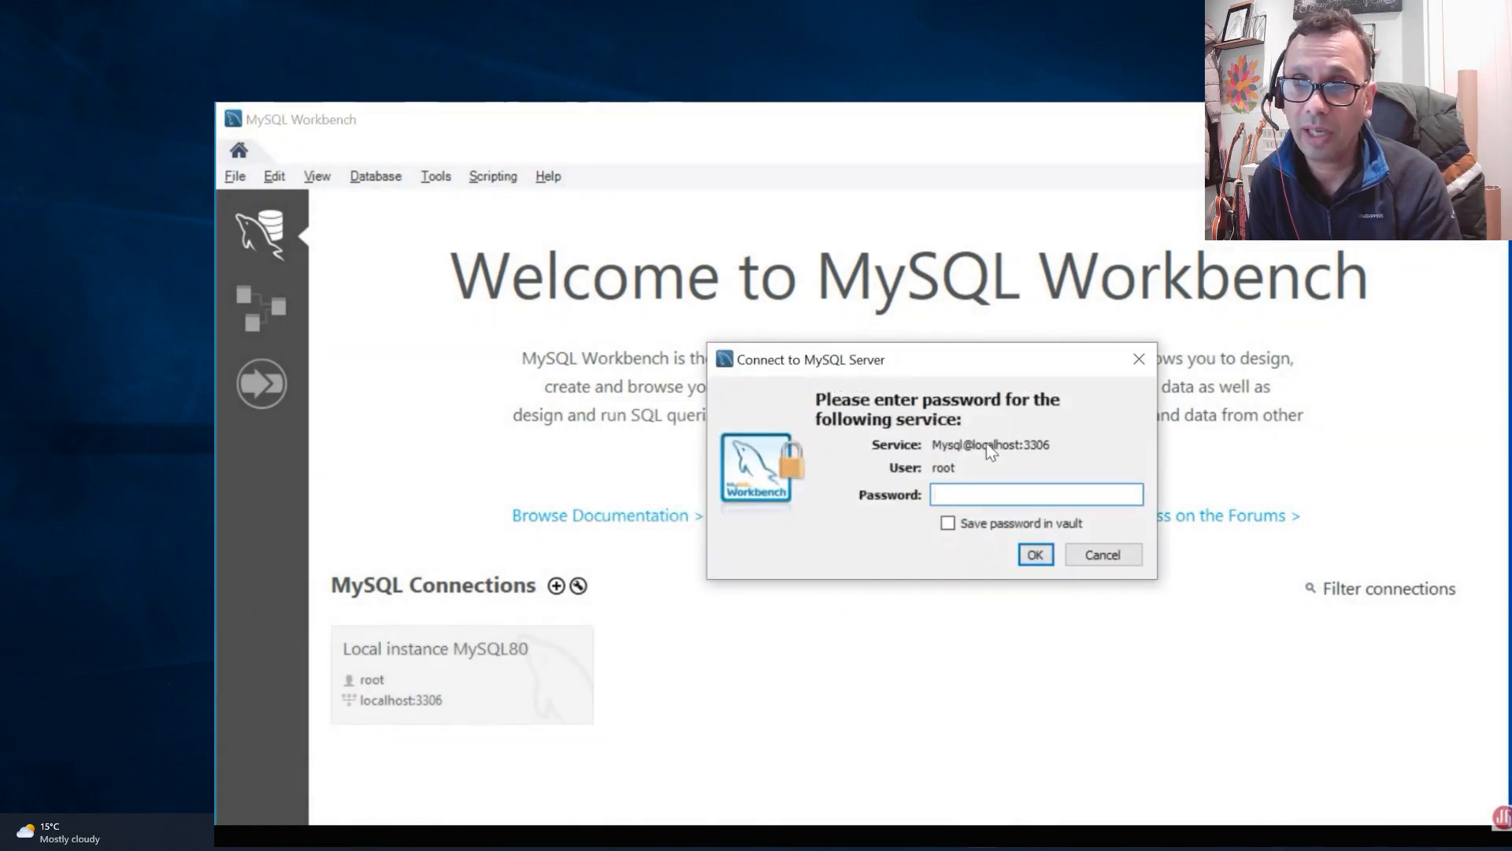
{"action": "type", "text": "***"}
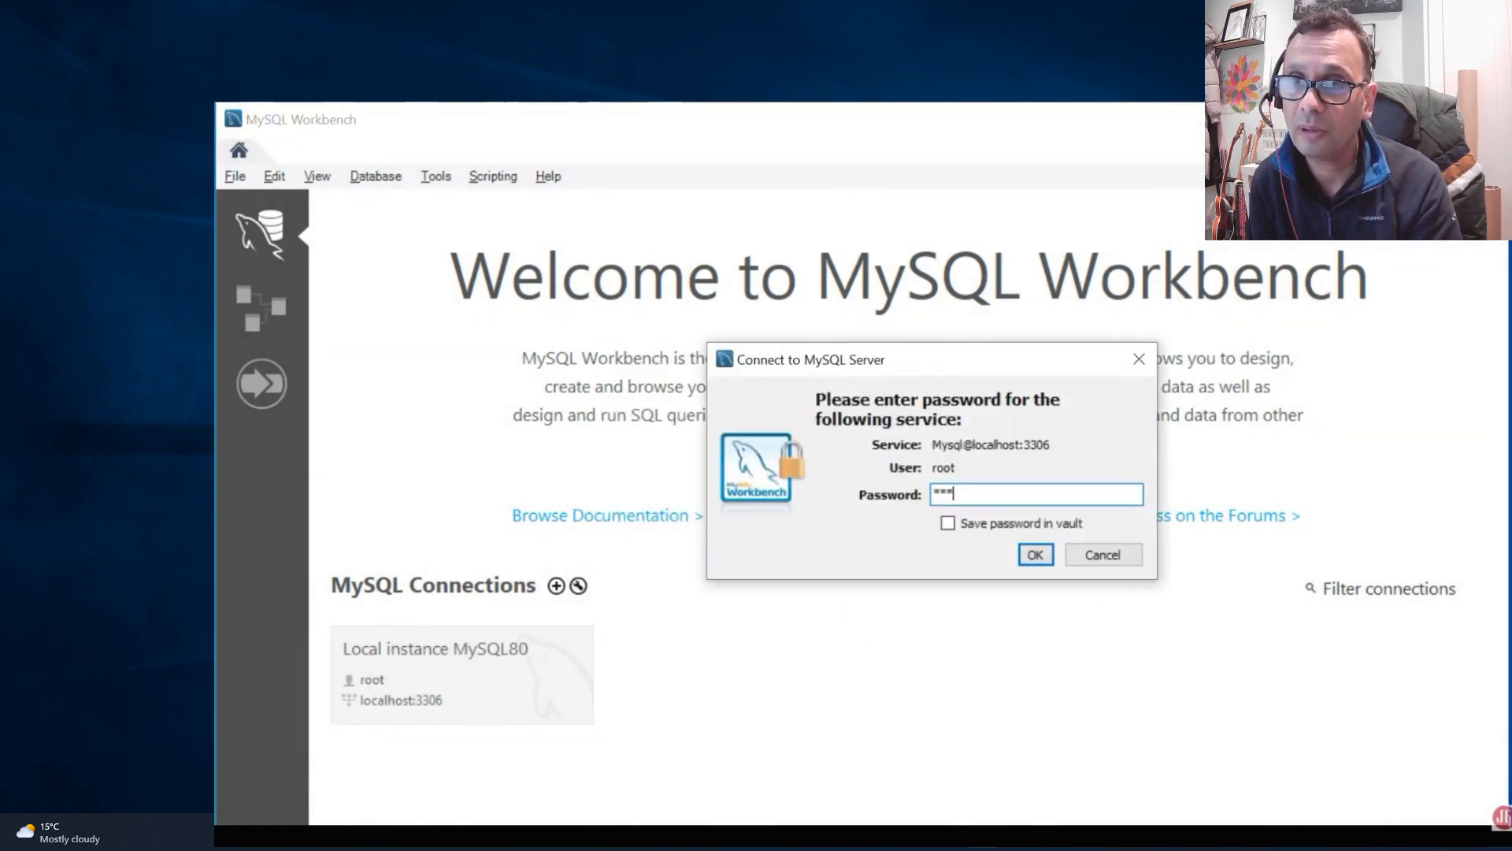
{"action": "key", "text": "BackSpace"}
{"action": "key", "text": "BackSpace"}
{"action": "key", "text": "BackSpace"}
{"action": "key", "text": "BackSpace"}
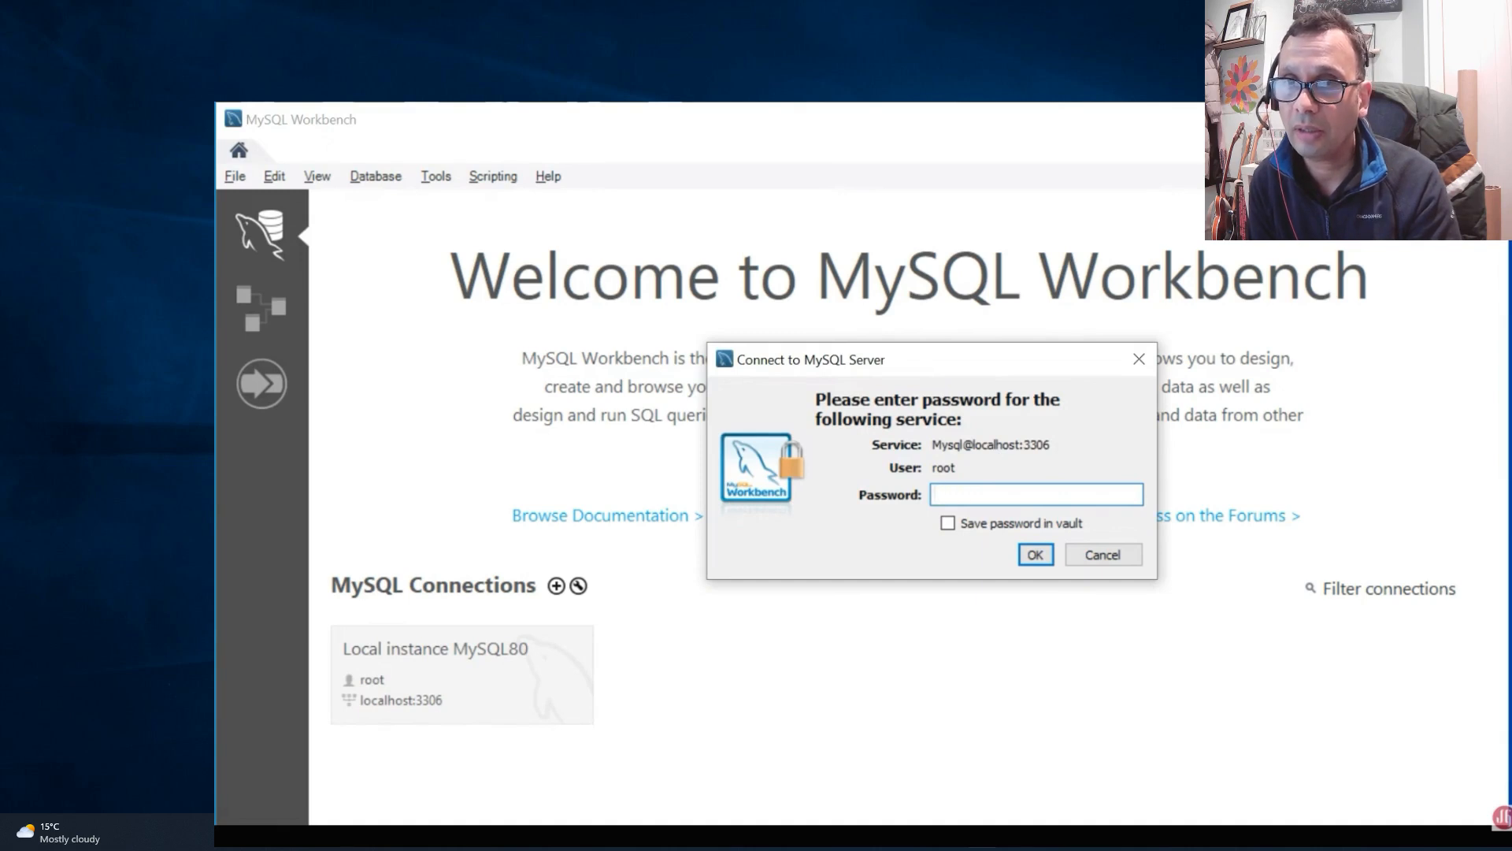
{"action": "type", "text": "*****"}
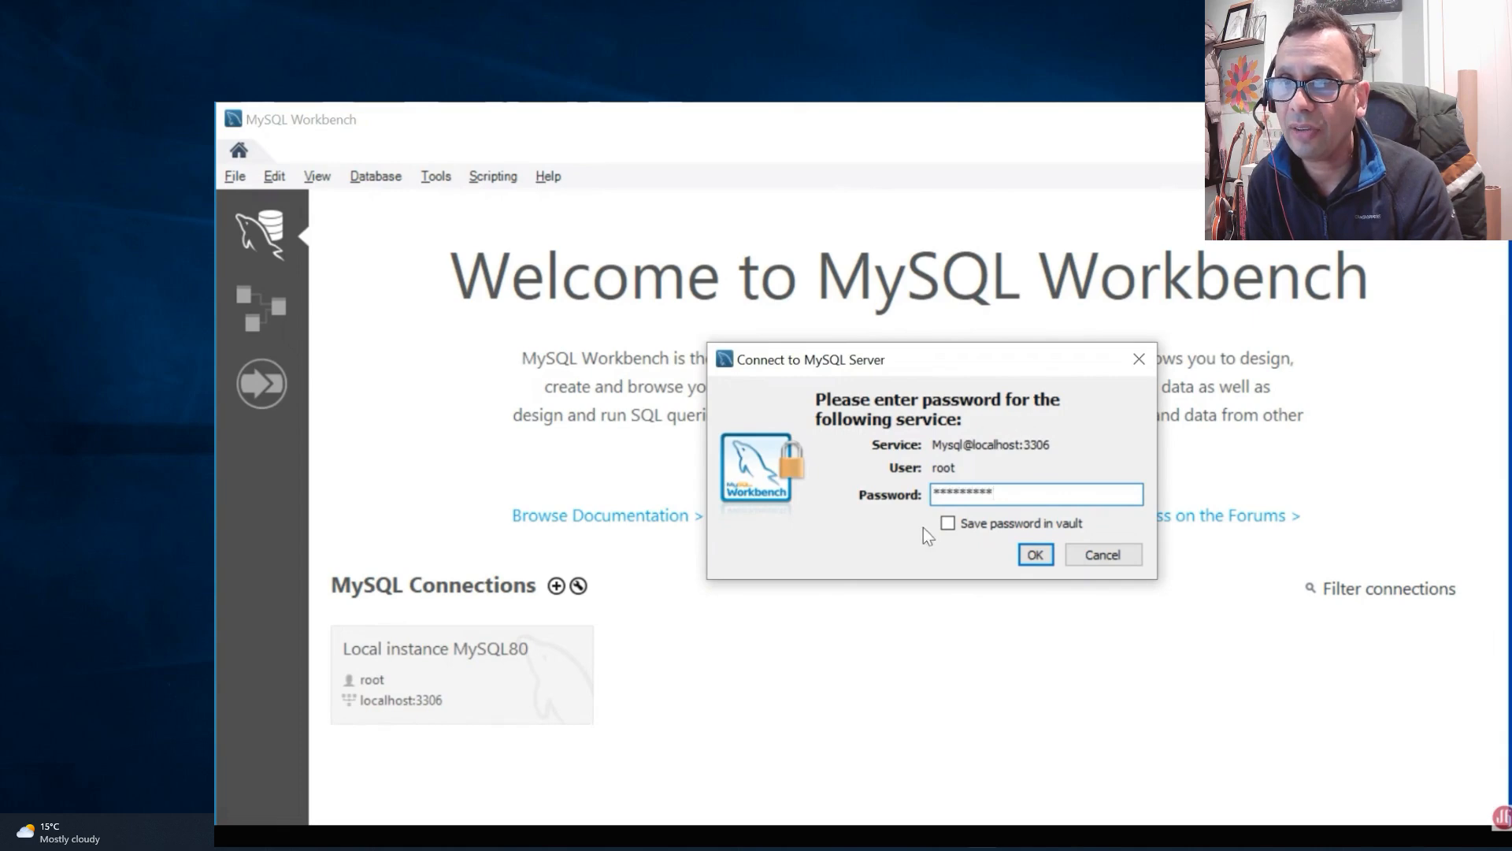
{"action": "left_click", "coordinate": [948, 523]}
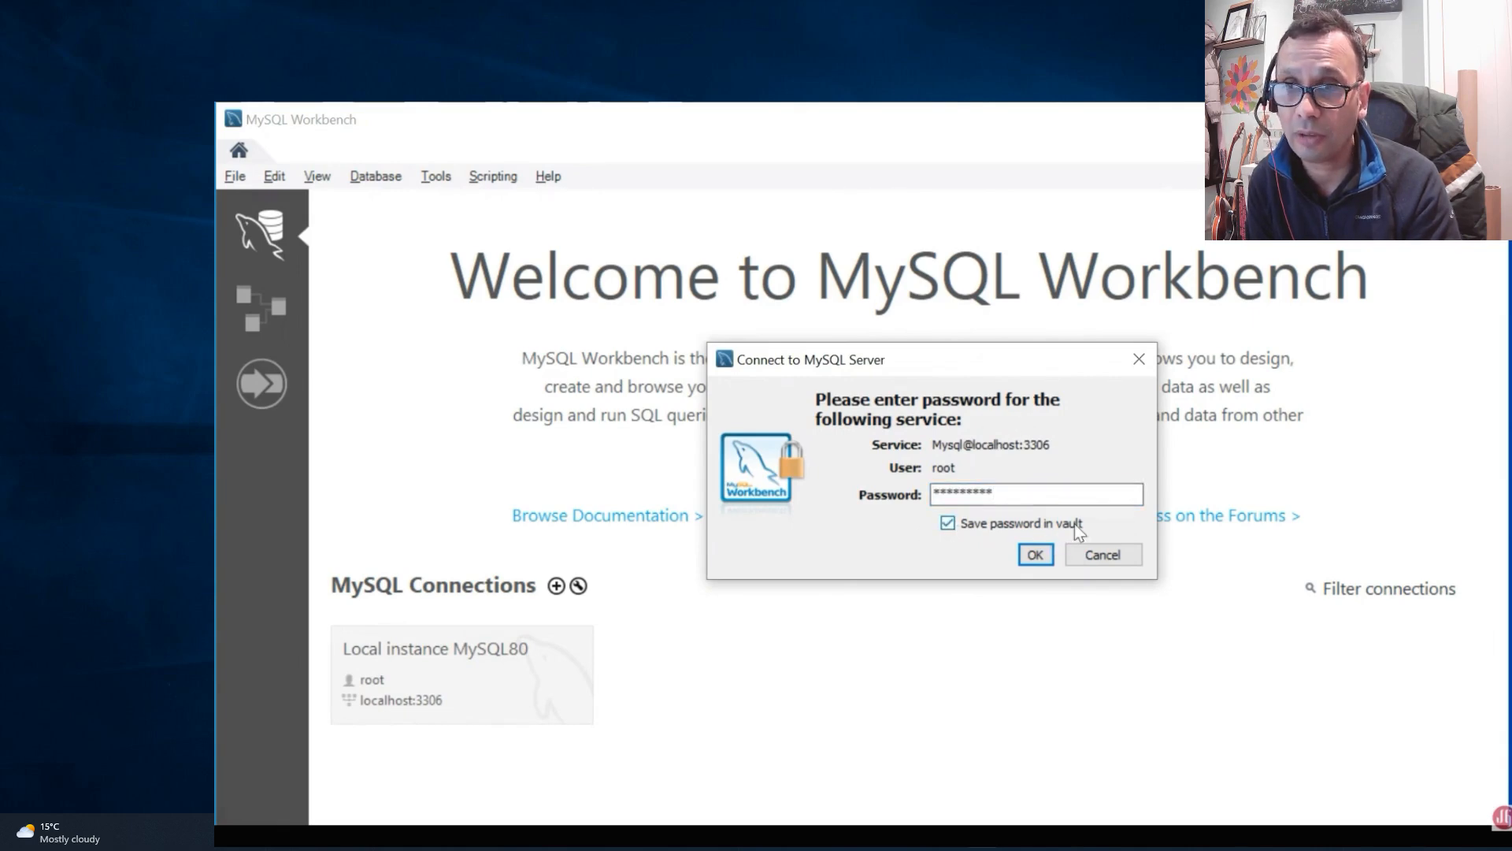
{"action": "left_click", "coordinate": [1034, 555]}
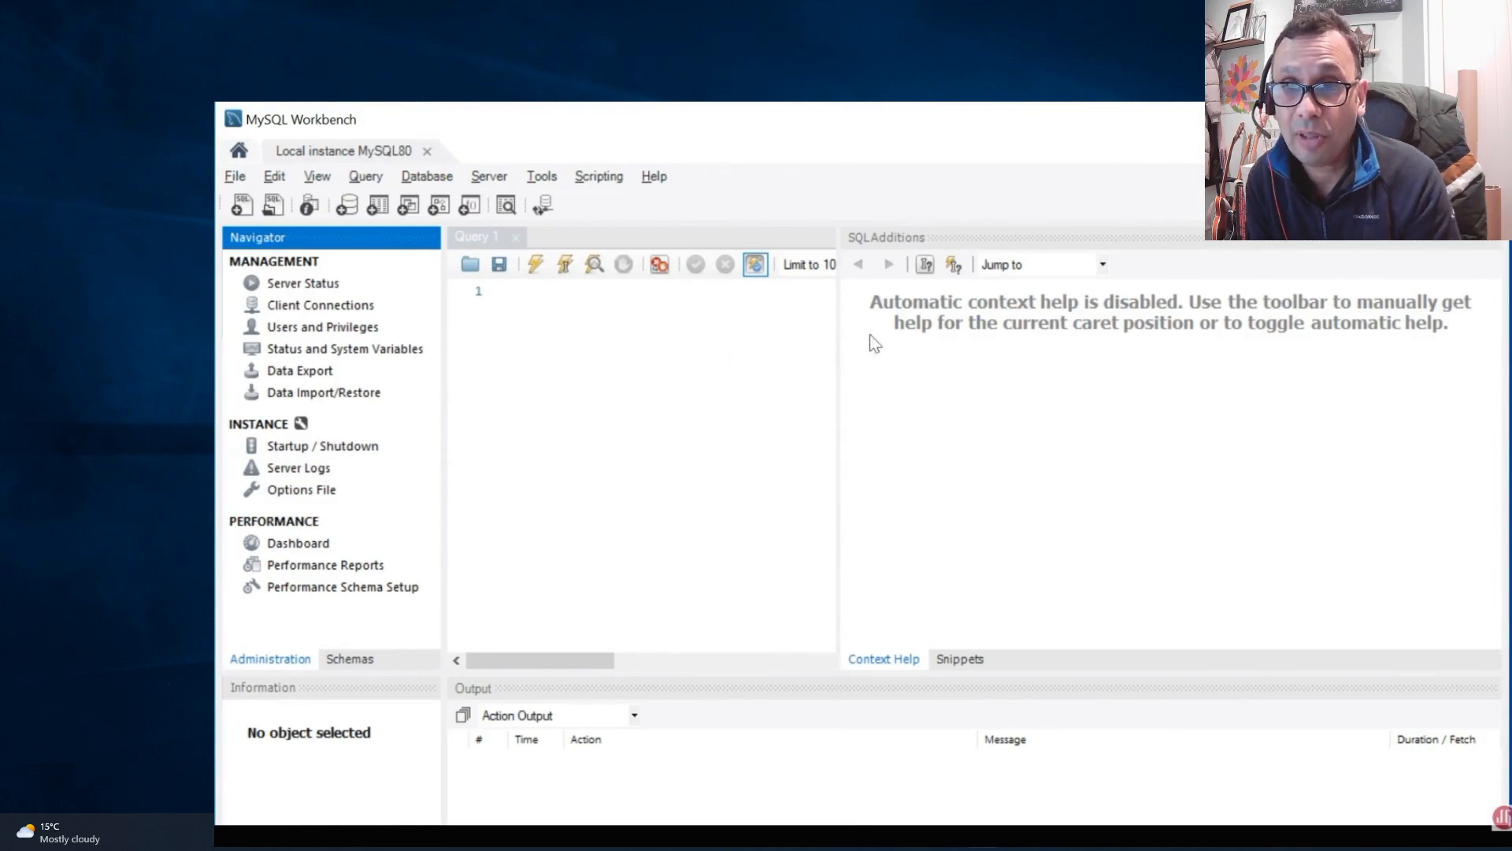
Step: Widen the SQL query editor by narrowing the SQL Additions pane
{"action": "left_click_drag", "start_coordinate": [837, 347], "coordinate": [1266, 325]}
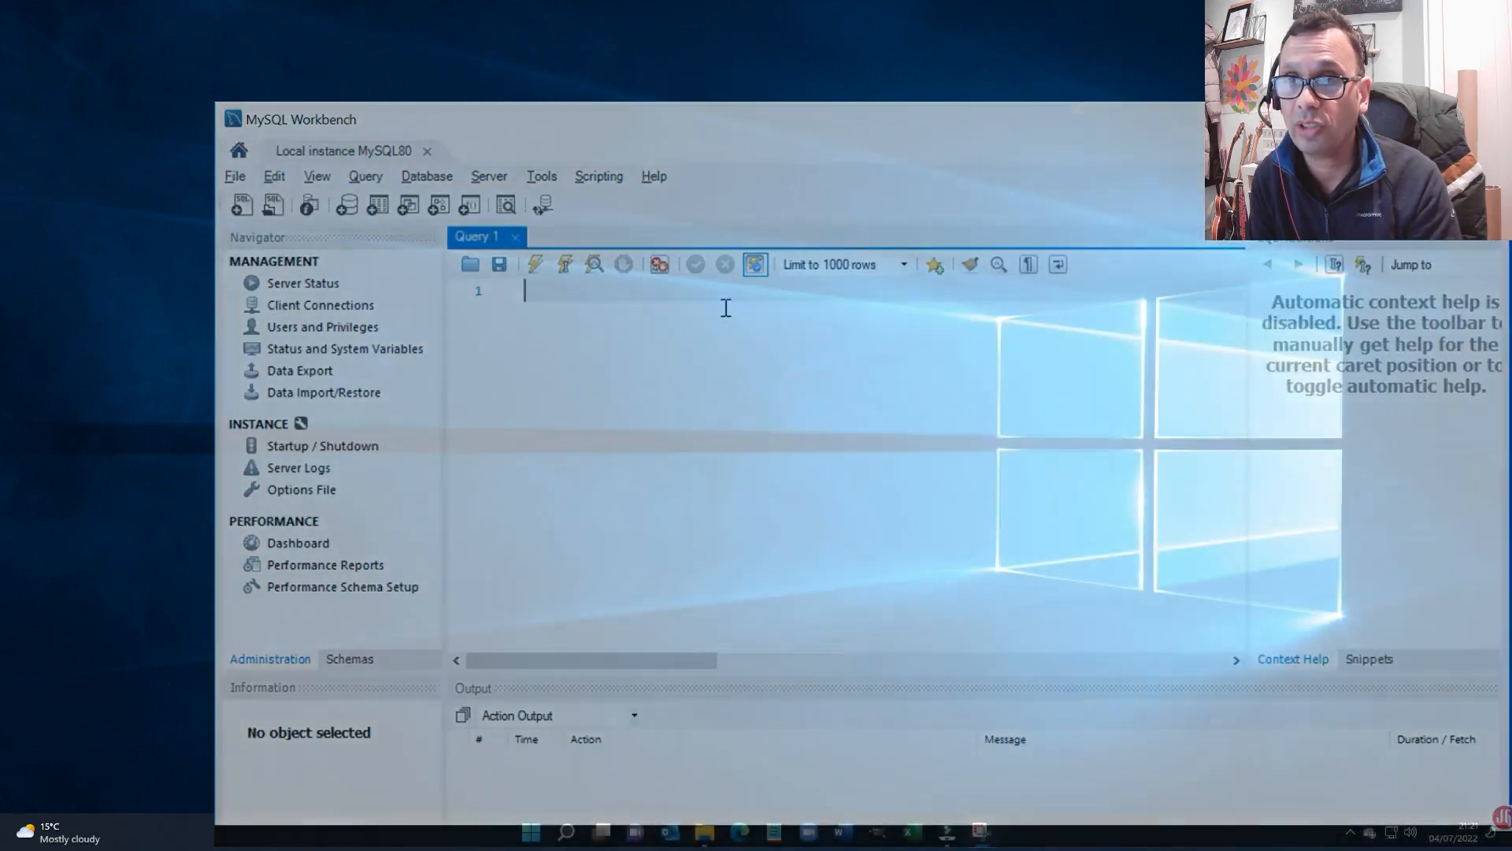